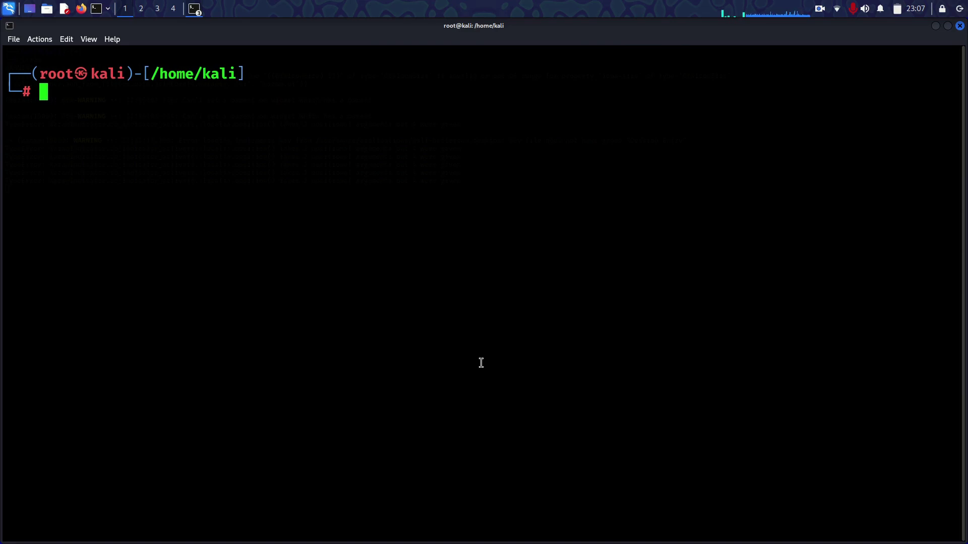
- Start apt update && apt upgrade, abort it with Ctrl+C, and clear the screen
{"action": "type", "text": "apt "}
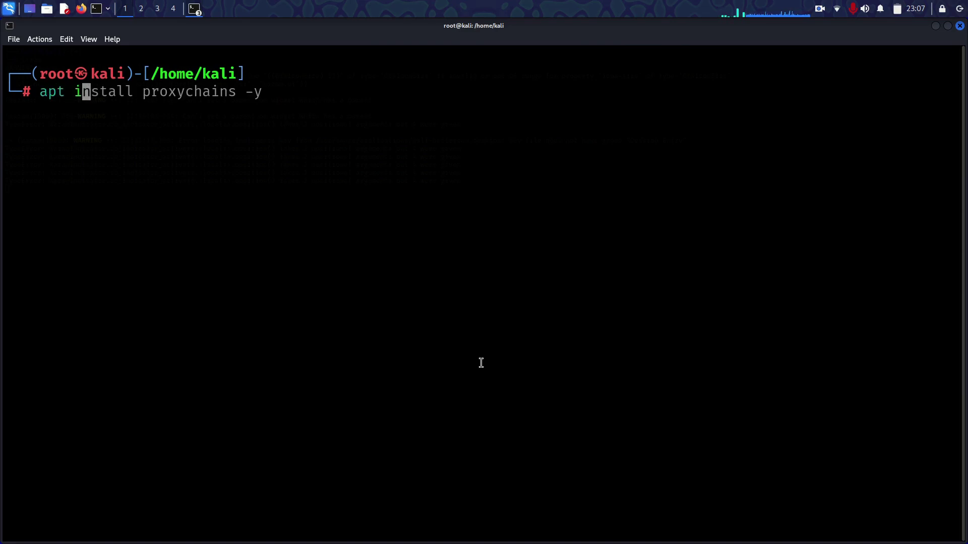
{"action": "type", "text": "update"}
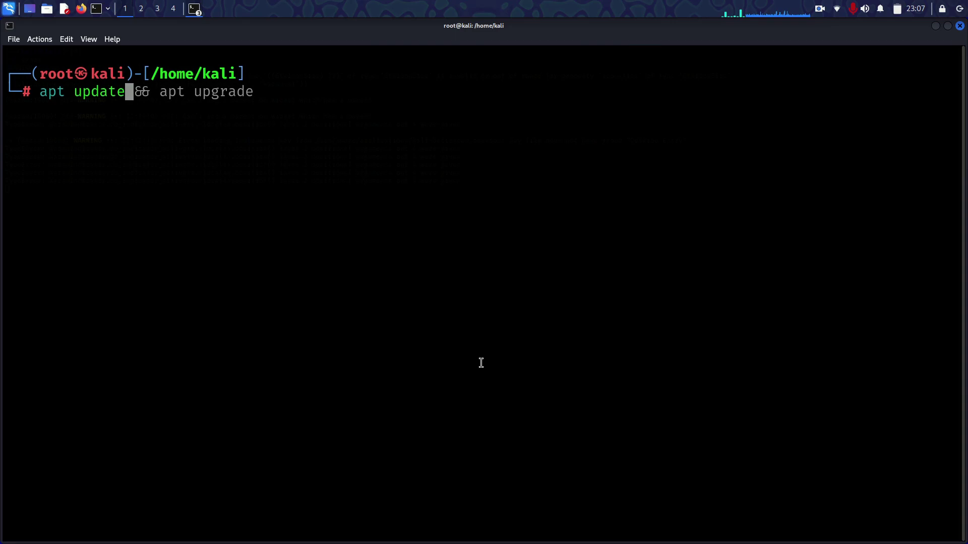
{"action": "key", "text": "Right"}
{"action": "key", "text": "Return"}
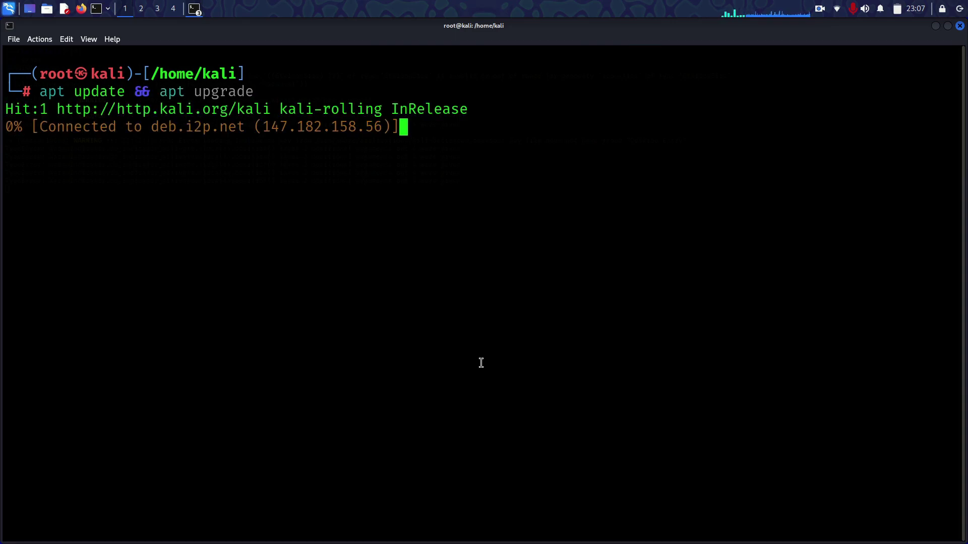
{"action": "key", "text": "ctrl+c"}
{"action": "key", "text": "Return"}
{"action": "type", "text": "clear"}
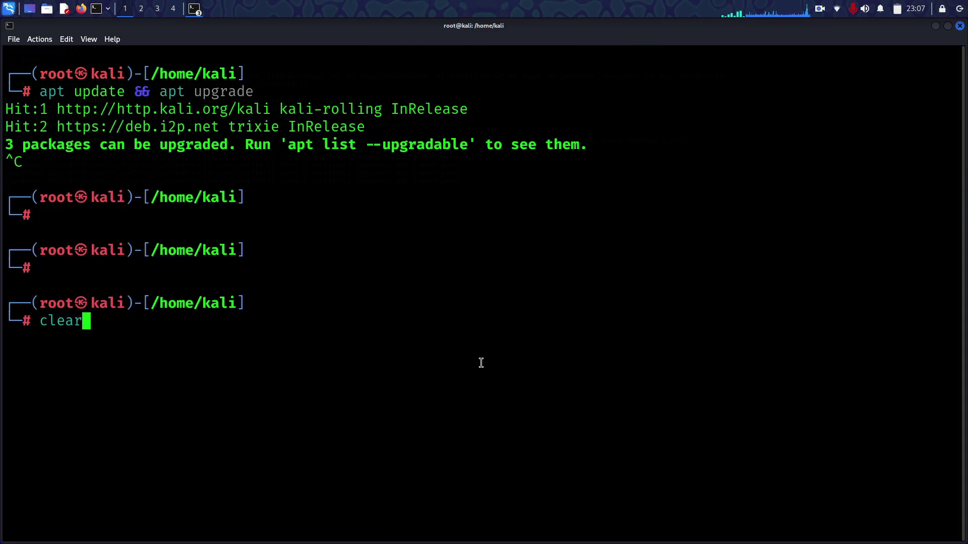
{"action": "key", "text": "Return"}
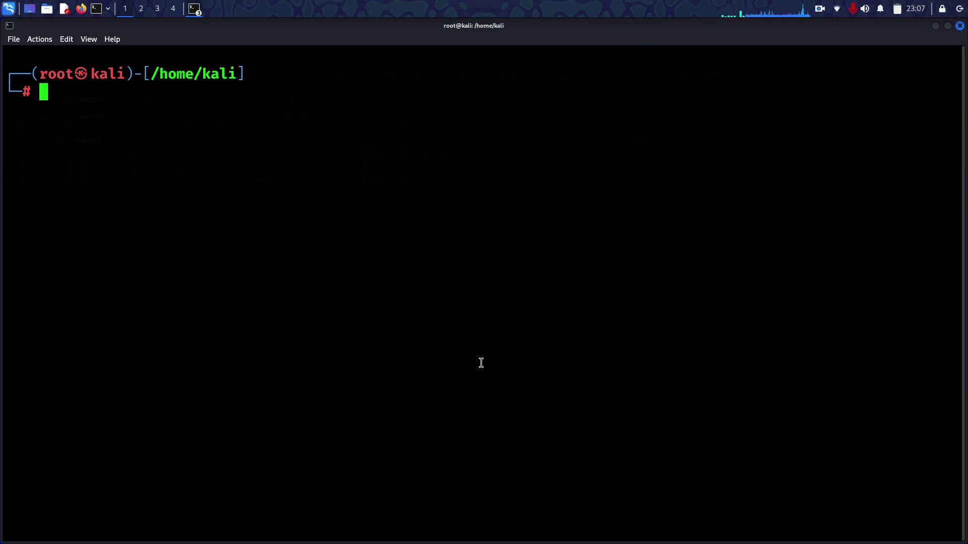
- Install Tor with apt install tor -y, then clear the screen
{"action": "type", "text": "apt install t"}
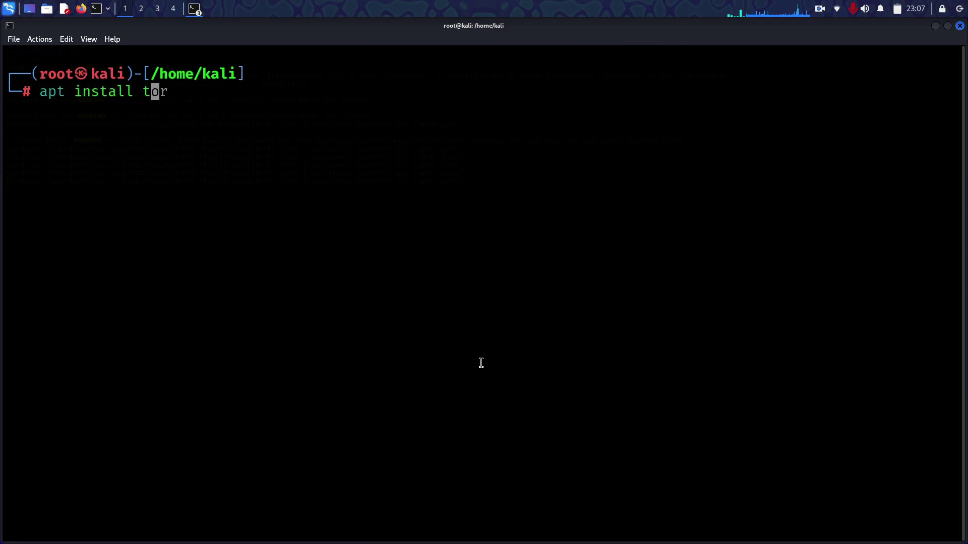
{"action": "type", "text": "or -y"}
{"action": "key", "text": "Return"}
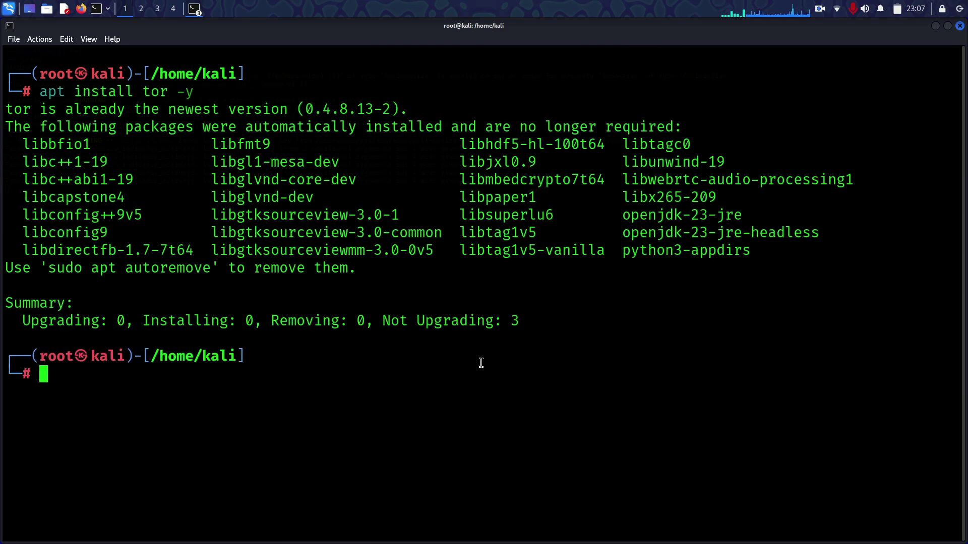
{"action": "type", "text": "clear"}
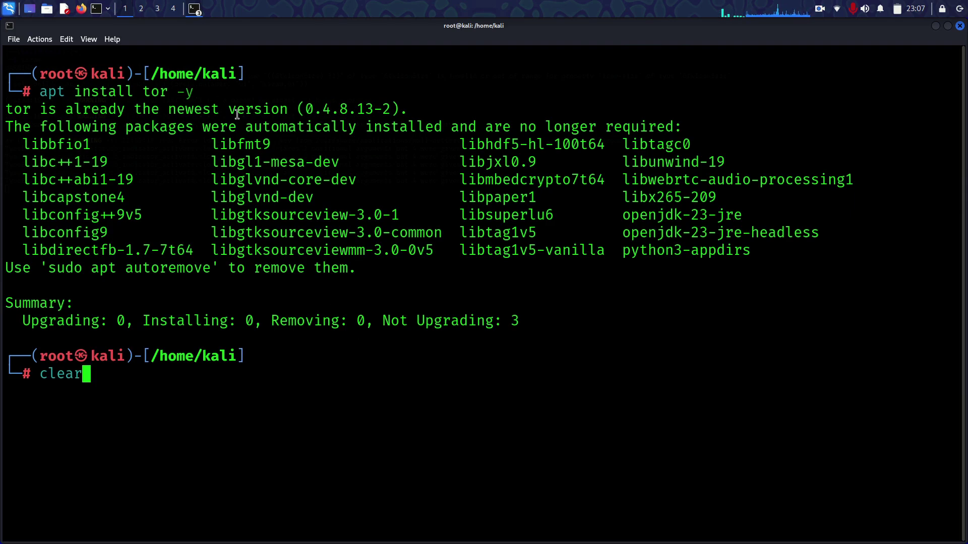
{"action": "key", "text": "Return"}
- Confirm with tor --version that Tor 0.4.8.13 is installed, then clear the screen
{"action": "type", "text": "tor"}
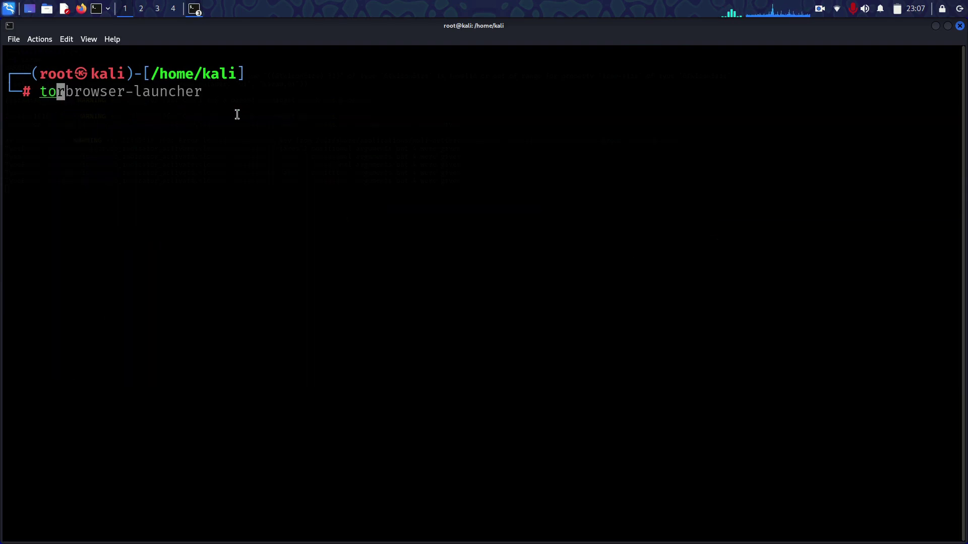
{"action": "type", "text": " --version"}
{"action": "key", "text": "Return"}
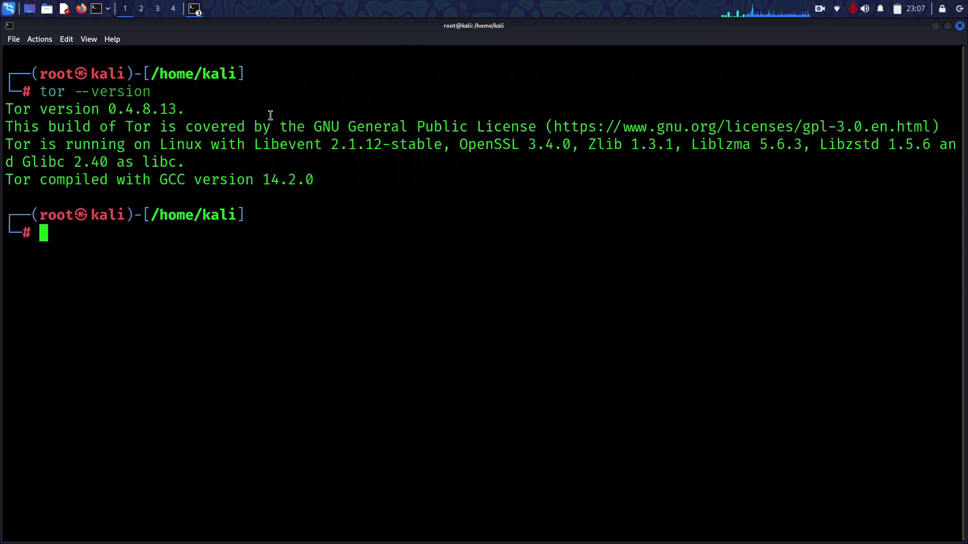
{"action": "type", "text": "clear"}
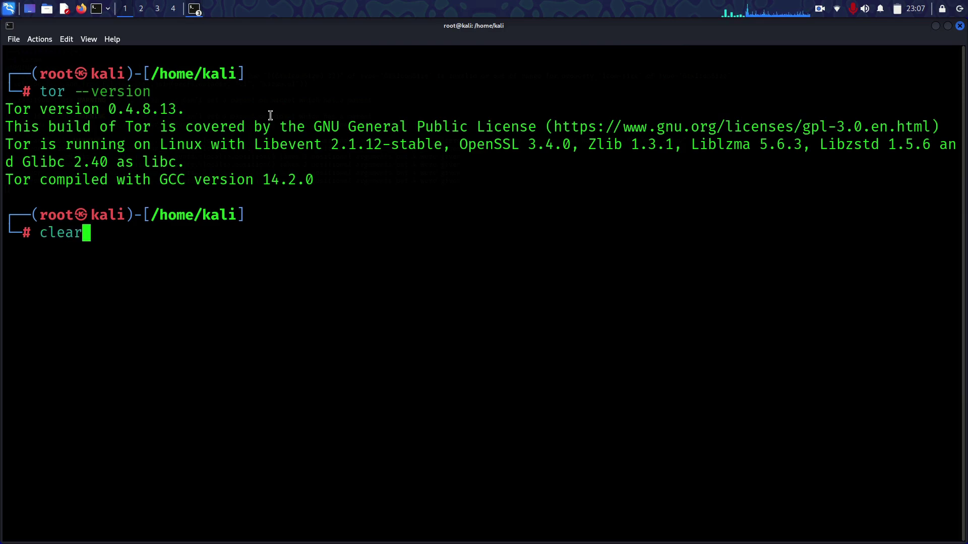
{"action": "key", "text": "Return"}
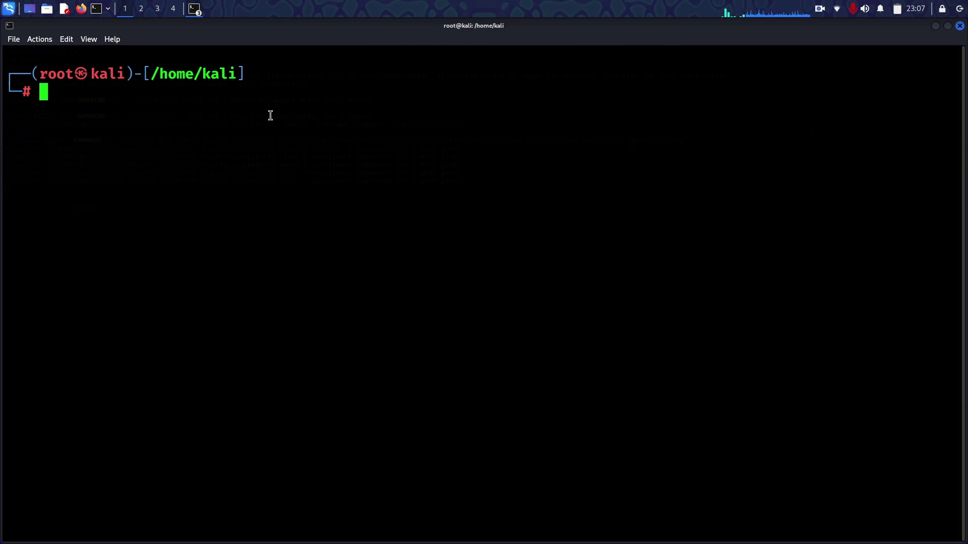
- Start the tor service and check that systemctl status shows it active
{"action": "type", "text": "systemctl"}
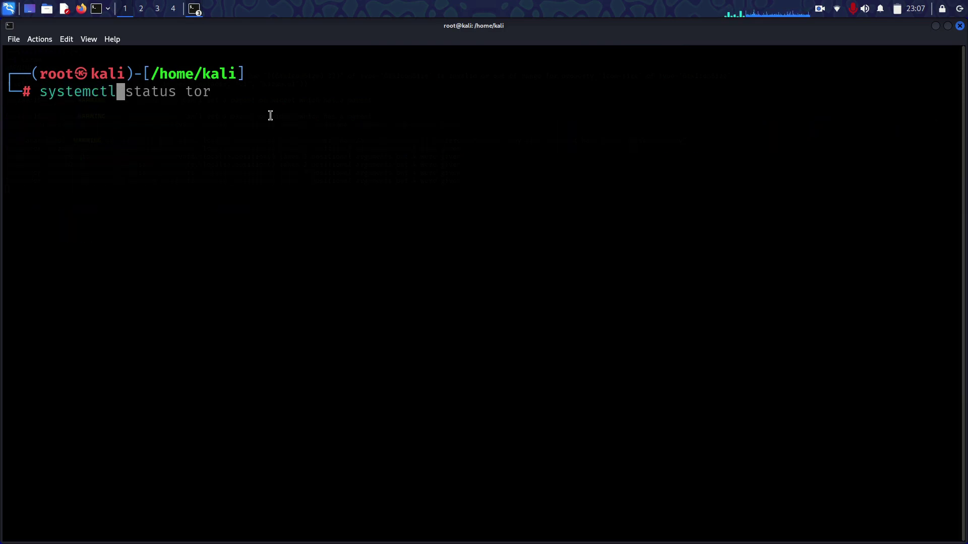
{"action": "type", "text": " start tor"}
{"action": "key", "text": "Return"}
{"action": "key", "text": "Up"}
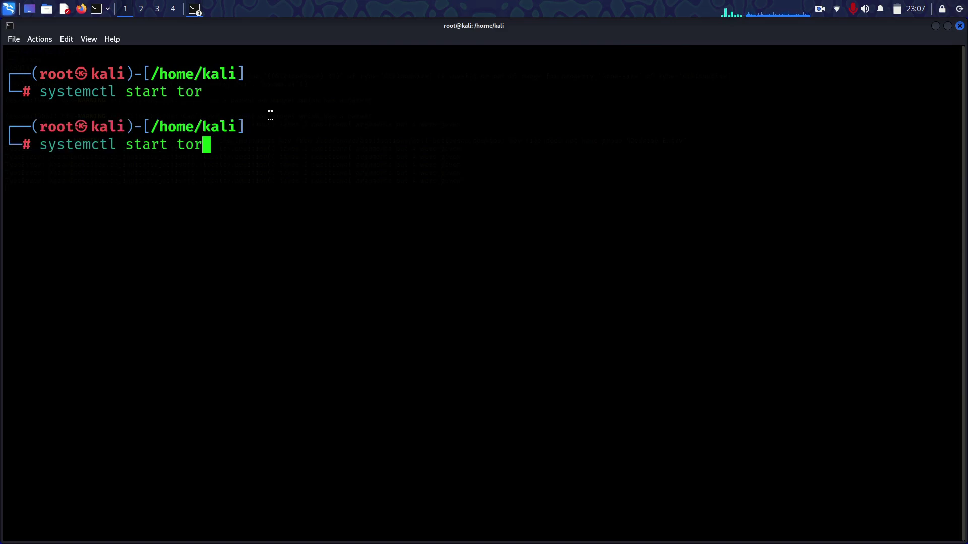
{"action": "key", "text": "Left"}
{"action": "key", "text": "Left"}
{"action": "key", "text": "Left"}
{"action": "key", "text": "Left"}
{"action": "key", "text": "BackSpace"}
{"action": "key", "text": "BackSpace"}
{"action": "type", "text": "tus"}
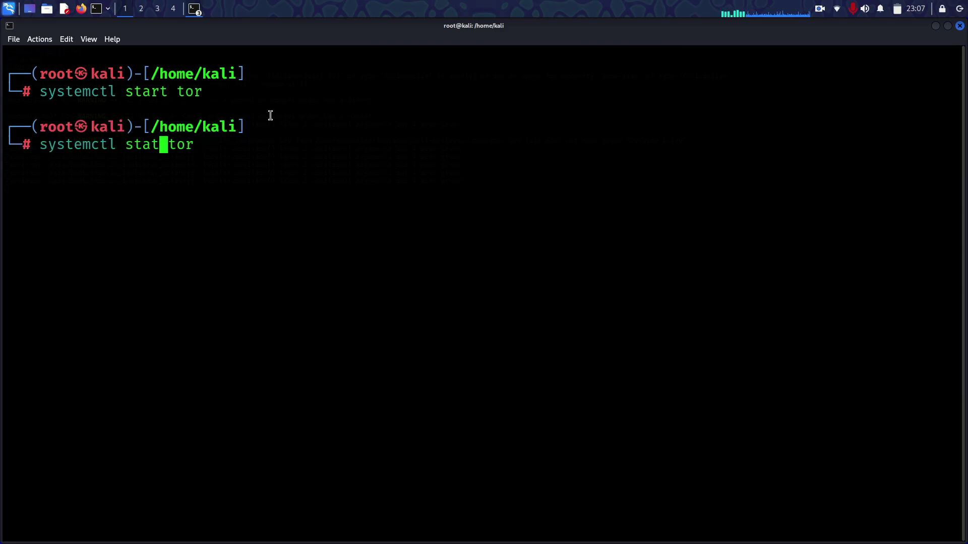
{"action": "key", "text": "Return"}
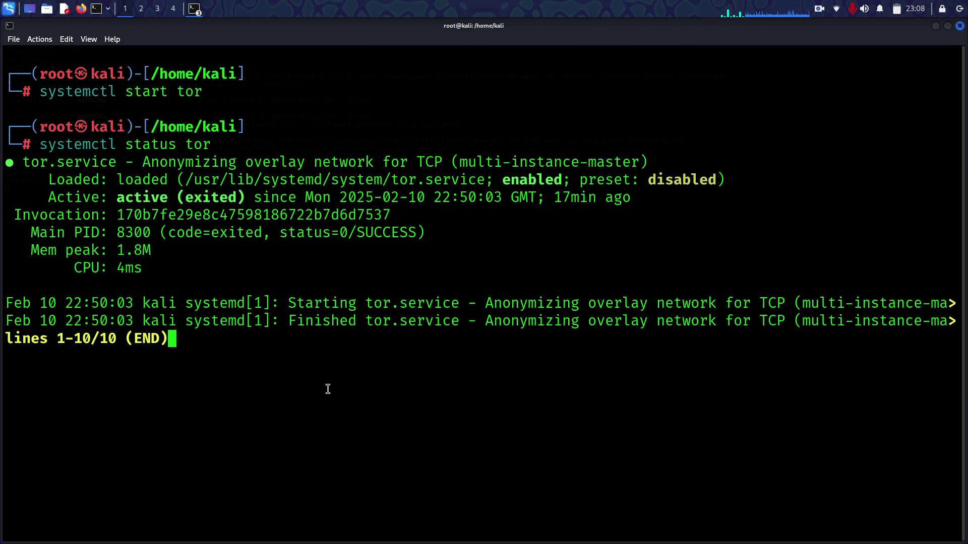
{"action": "key", "text": "q"}
{"action": "key", "text": "Return"}
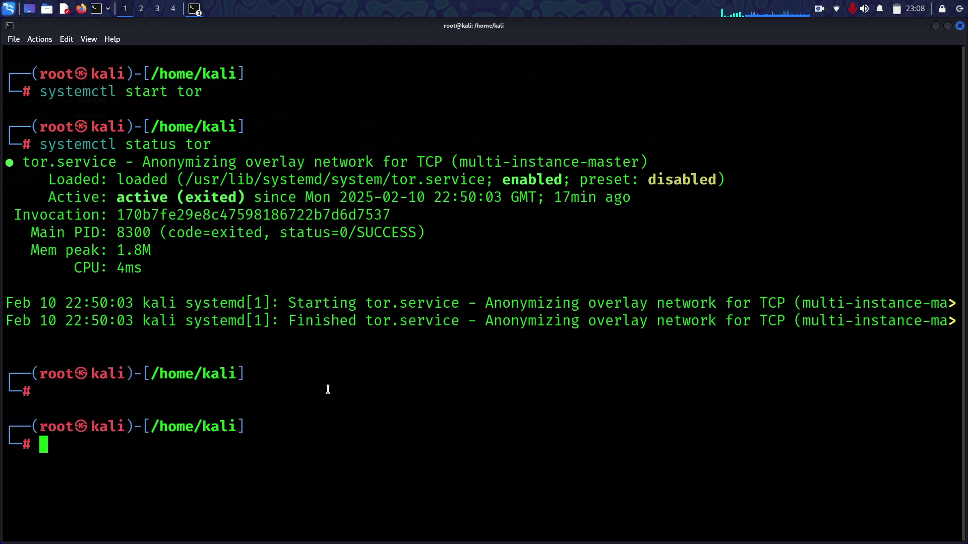
- Enable tor at boot, recheck its active status, and clear the screen
{"action": "type", "text": "systemctl "}
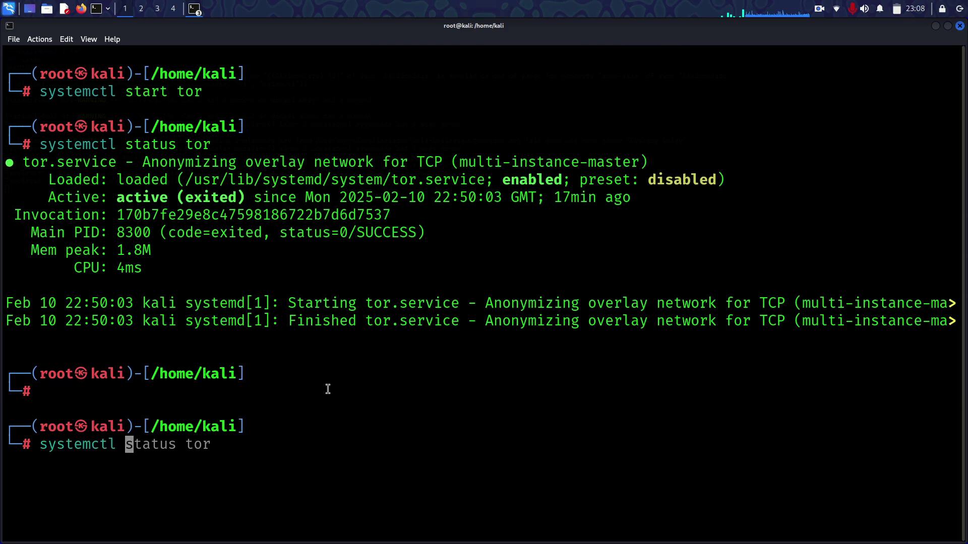
{"action": "type", "text": "enable tor"}
{"action": "key", "text": "Return"}
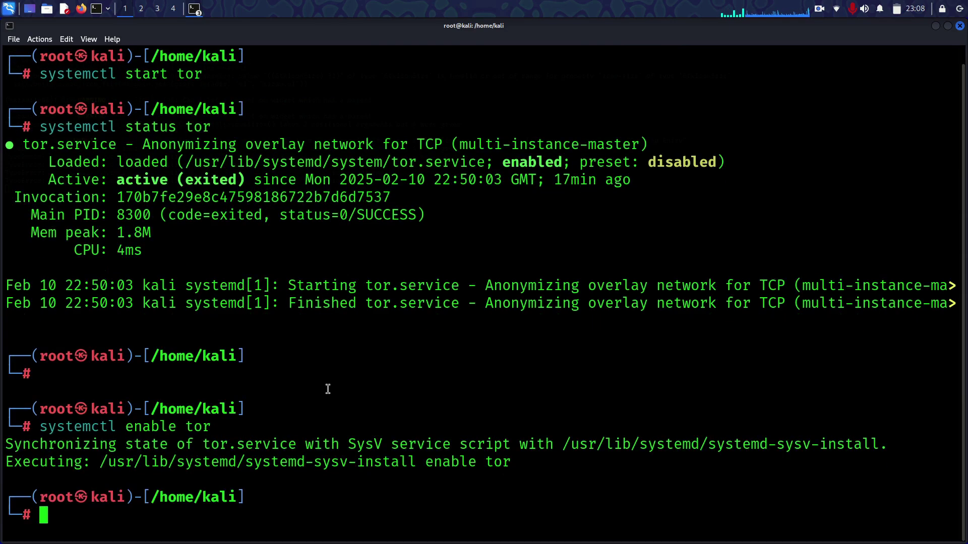
{"action": "key", "text": "Up"}
{"action": "key", "text": "Up"}
{"action": "key", "text": "Return"}
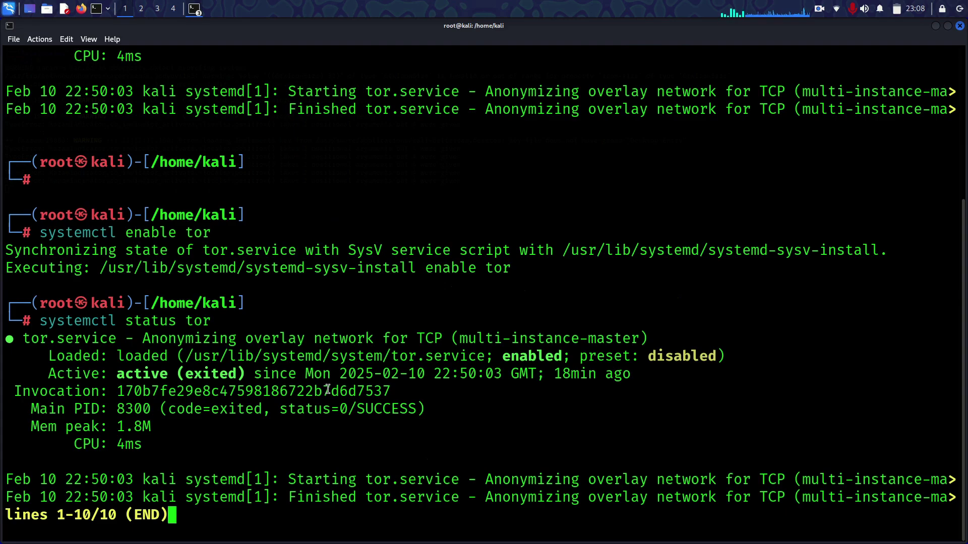
{"action": "key", "text": "space"}
{"action": "key", "text": "q"}
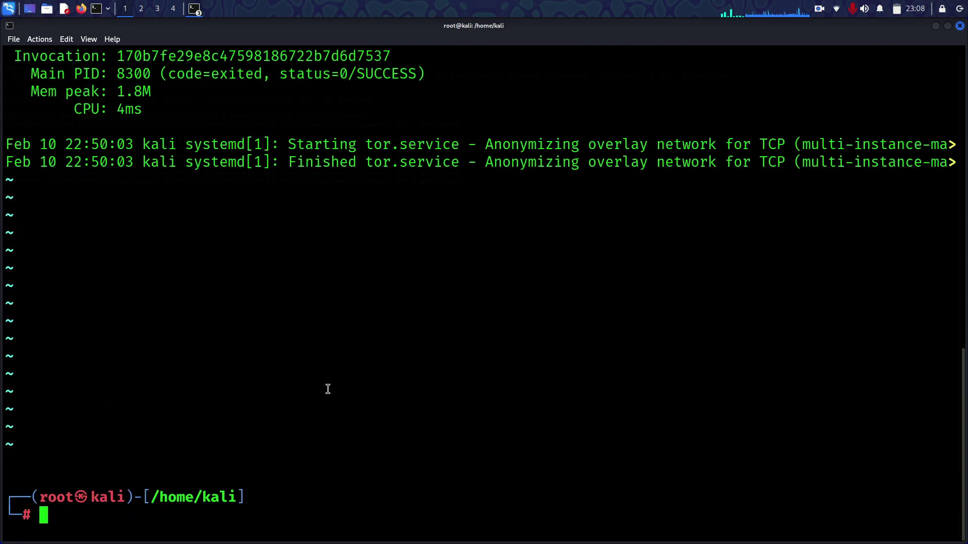
{"action": "key", "text": "Return"}
{"action": "key", "text": "Return"}
{"action": "type", "text": "clear"}
{"action": "key", "text": "Return"}
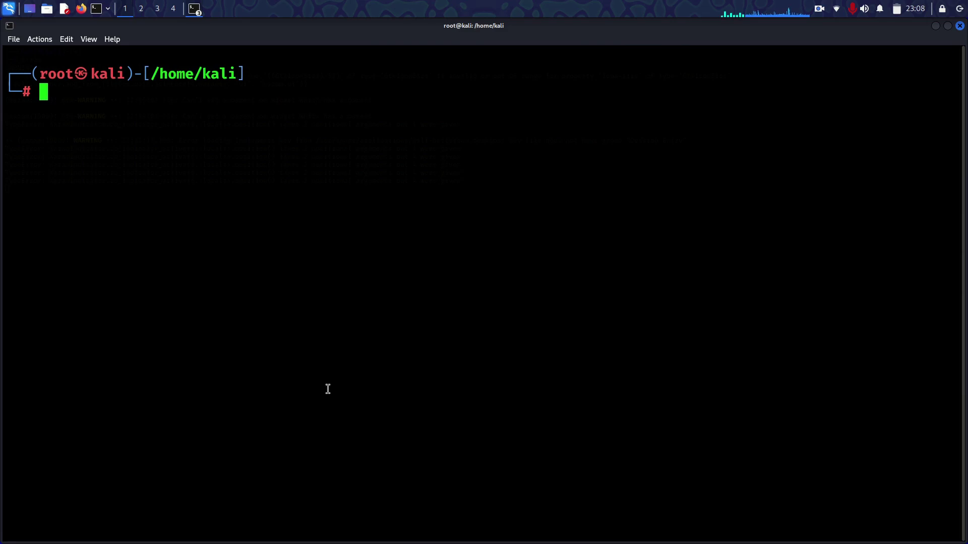
- Exit the root shell back to the normal user and clear the screen
{"action": "type", "text": "apt install tor -y"}
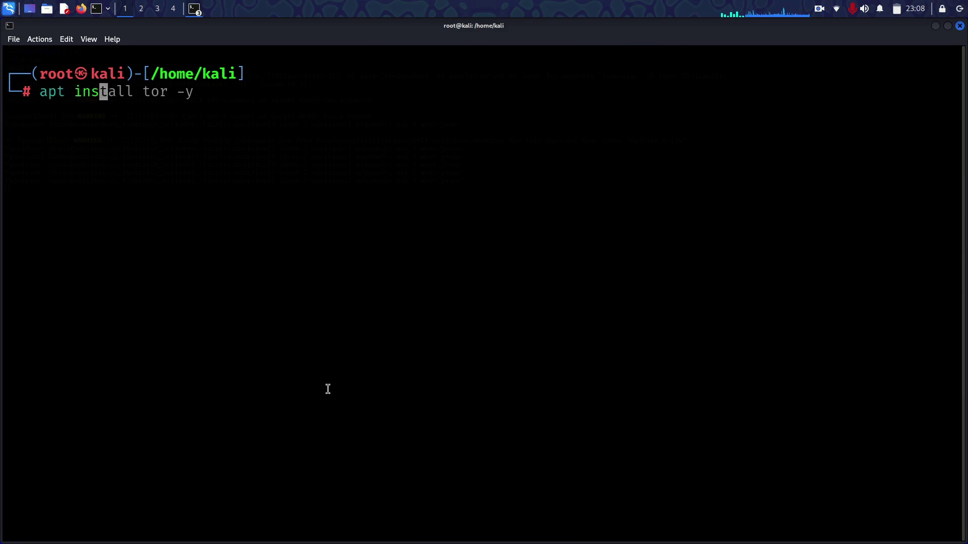
{"action": "key", "text": "BackSpace"}
{"action": "key", "text": "BackSpace"}
{"action": "key", "text": "BackSpace"}
{"action": "key", "text": "BackSpace"}
{"action": "key", "text": "BackSpace"}
{"action": "key", "text": "BackSpace"}
{"action": "key", "text": "BackSpace"}
{"action": "key", "text": "BackSpace"}
{"action": "key", "text": "BackSpace"}
{"action": "key", "text": "BackSpace"}
{"action": "key", "text": "BackSpace"}
{"action": "key", "text": "BackSpace"}
{"action": "key", "text": "BackSpace"}
{"action": "key", "text": "BackSpace"}
{"action": "key", "text": "BackSpace"}
{"action": "type", "text": "exit"}
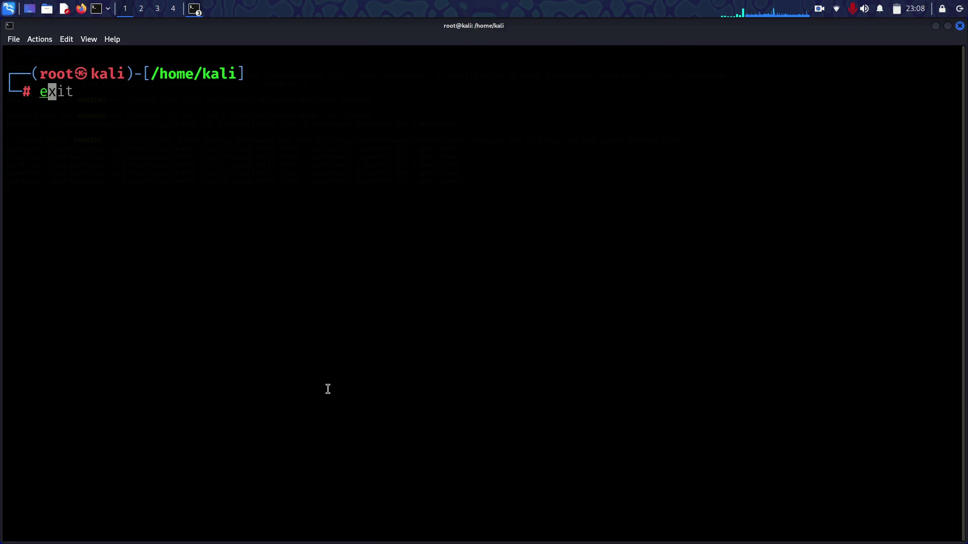
{"action": "key", "text": "Return"}
{"action": "type", "text": "clear"}
{"action": "key", "text": "Return"}
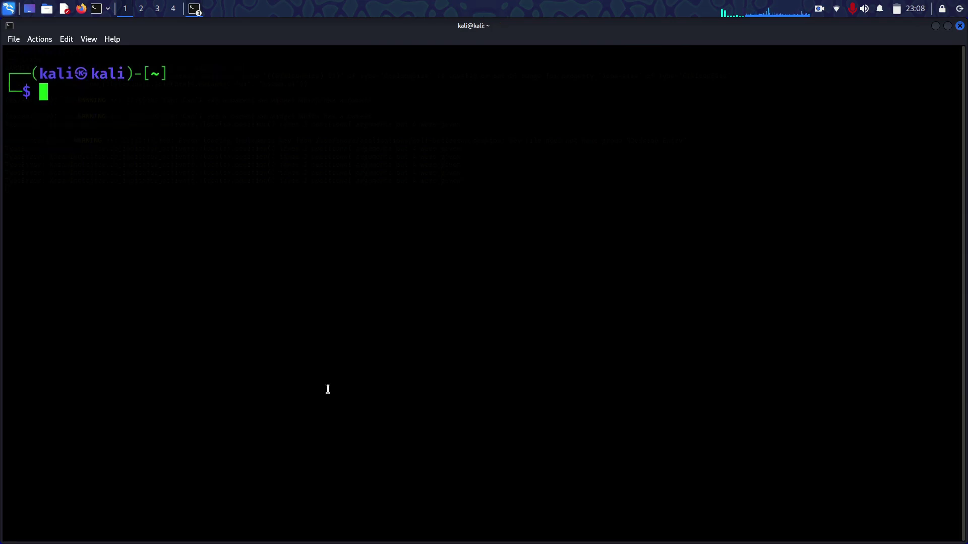
- Install torbrowser-launcher with apt -y, then clear the screen
{"action": "type", "text": "apt insta"}
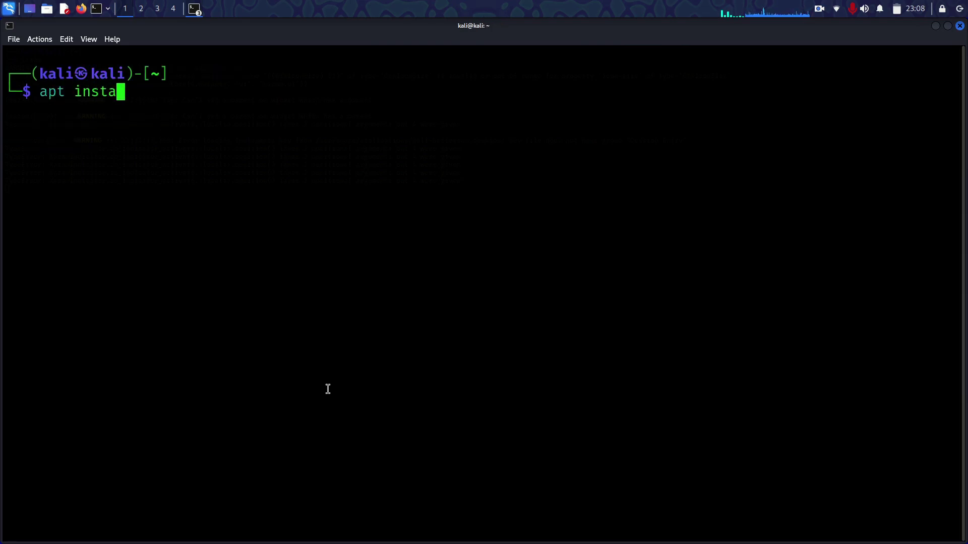
{"action": "type", "text": "ll torbrowse"}
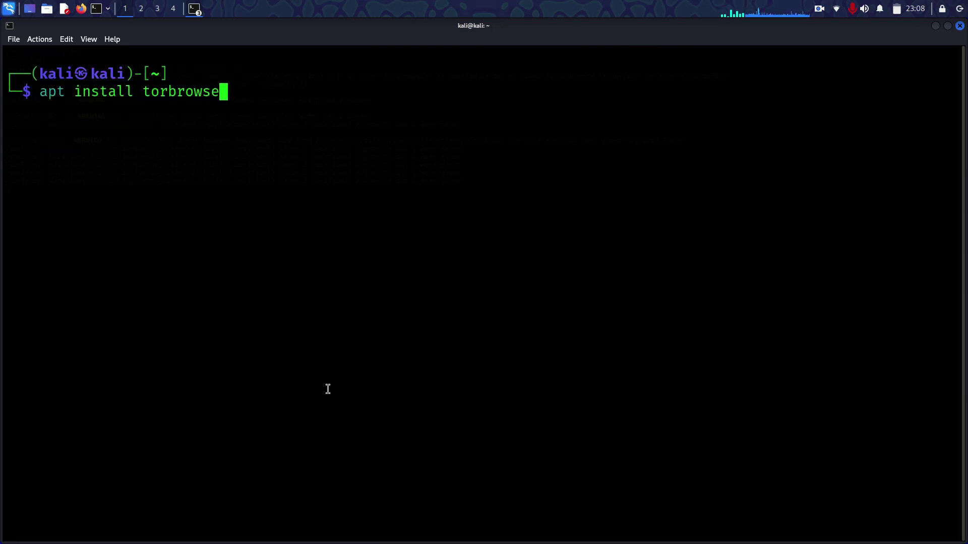
{"action": "type", "text": "r-launcher -y"}
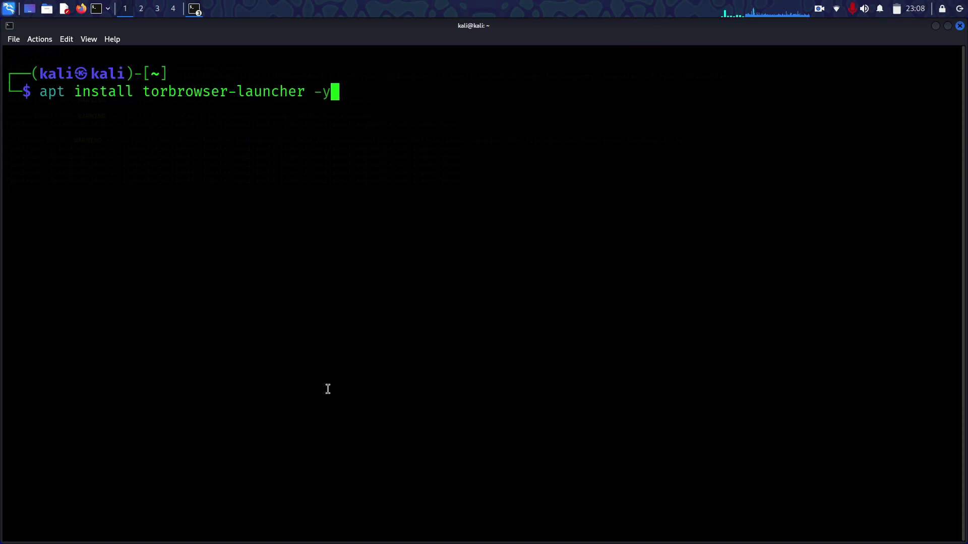
{"action": "key", "text": "Return"}
{"action": "type", "text": "clear"}
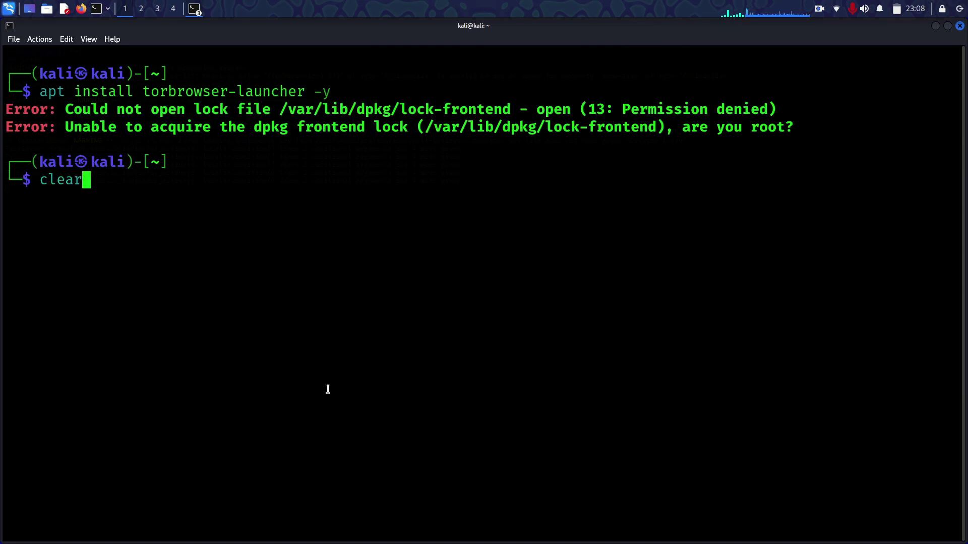
{"action": "key", "text": "Return"}
- Launch Tor Browser via torbrowser-launcher, then minimize it to see the launcher output
{"action": "type", "text": "tor"}
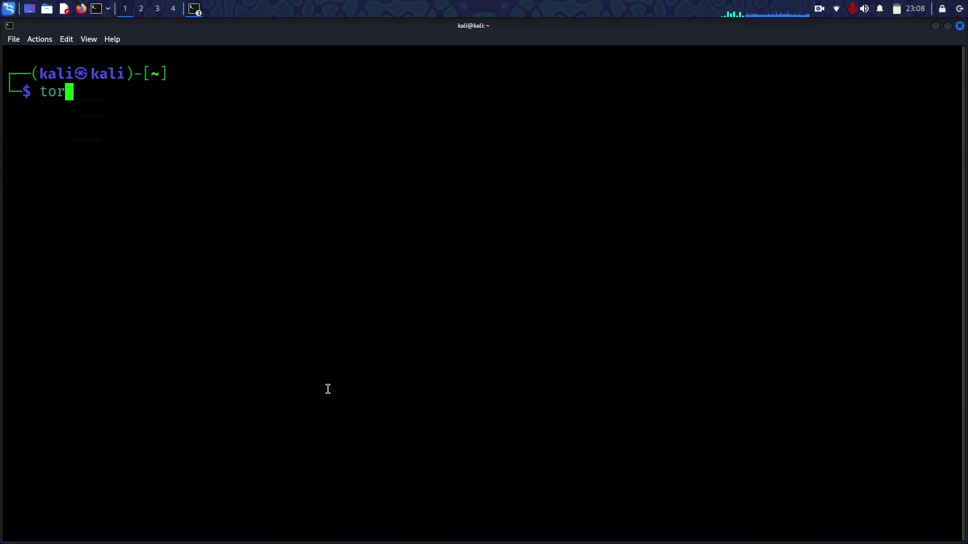
{"action": "type", "text": "browser-launche"}
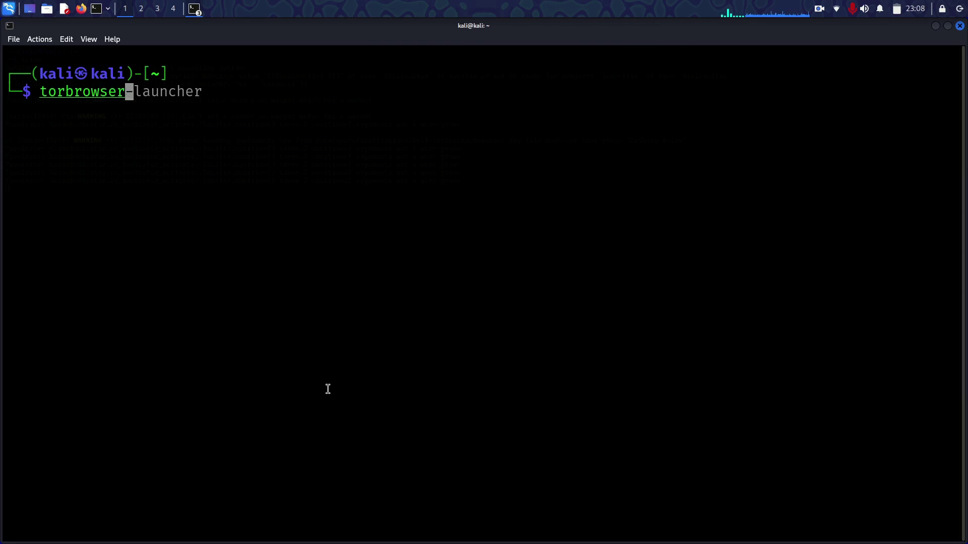
{"action": "type", "text": "r"}
{"action": "key", "text": "Return"}
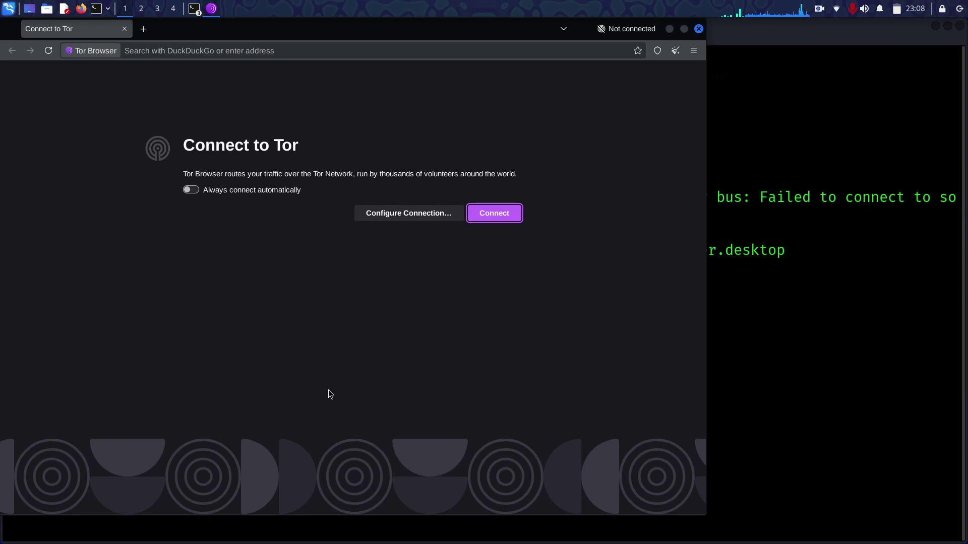
{"action": "left_click", "coordinate": [670, 28]}
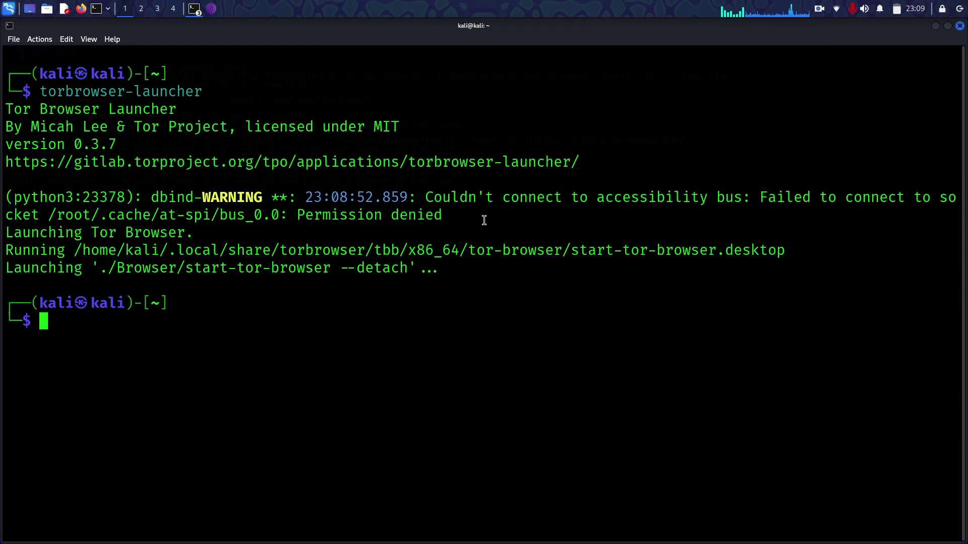
- Run sudo apt install proxychnains -y and enter the administrator password
{"action": "type", "text": "apt ins"}
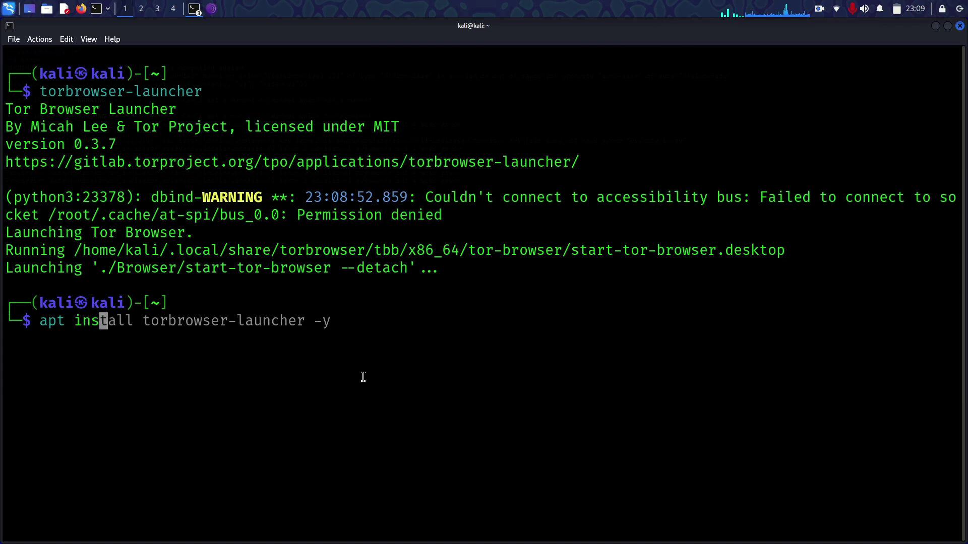
{"action": "key", "text": "BackSpace"}
{"action": "key", "text": "BackSpace"}
{"action": "key", "text": "BackSpace"}
{"action": "key", "text": "BackSpace"}
{"action": "key", "text": "BackSpace"}
{"action": "key", "text": "BackSpace"}
{"action": "key", "text": "BackSpace"}
{"action": "type", "text": "sud"}
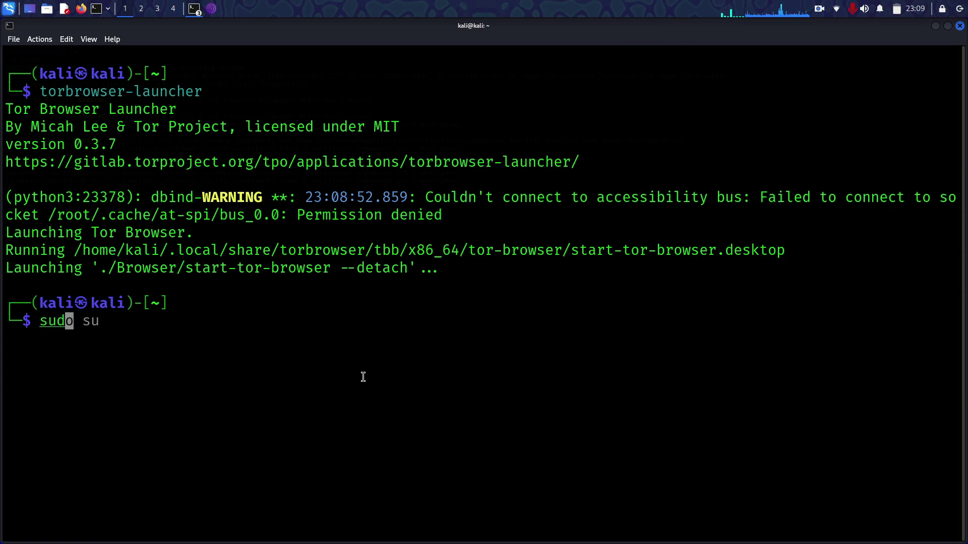
{"action": "type", "text": "o apt install "}
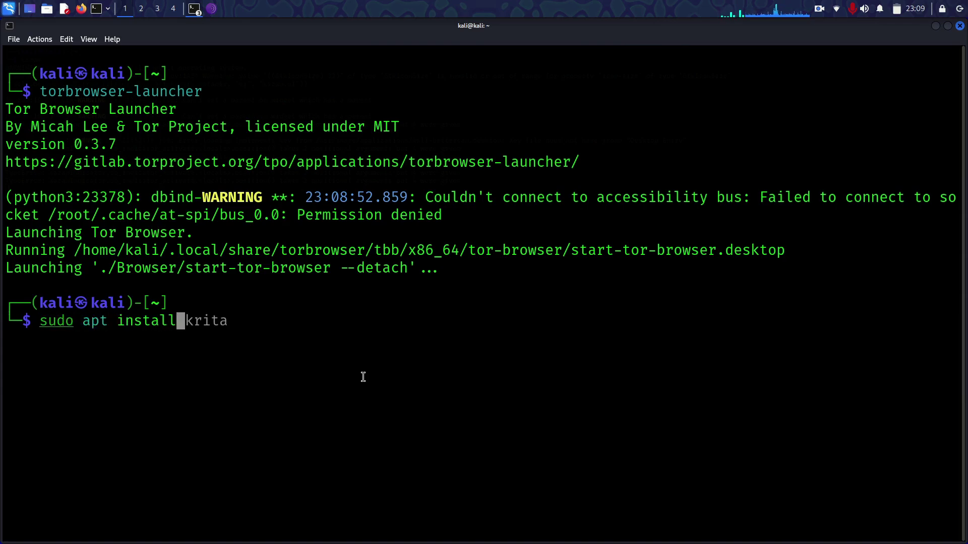
{"action": "type", "text": "prox"}
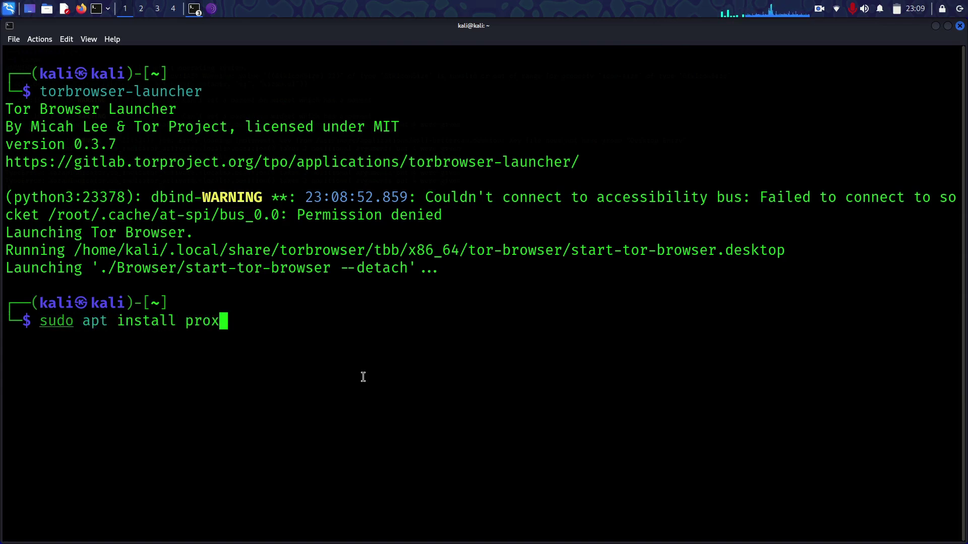
{"action": "type", "text": "ychnains"}
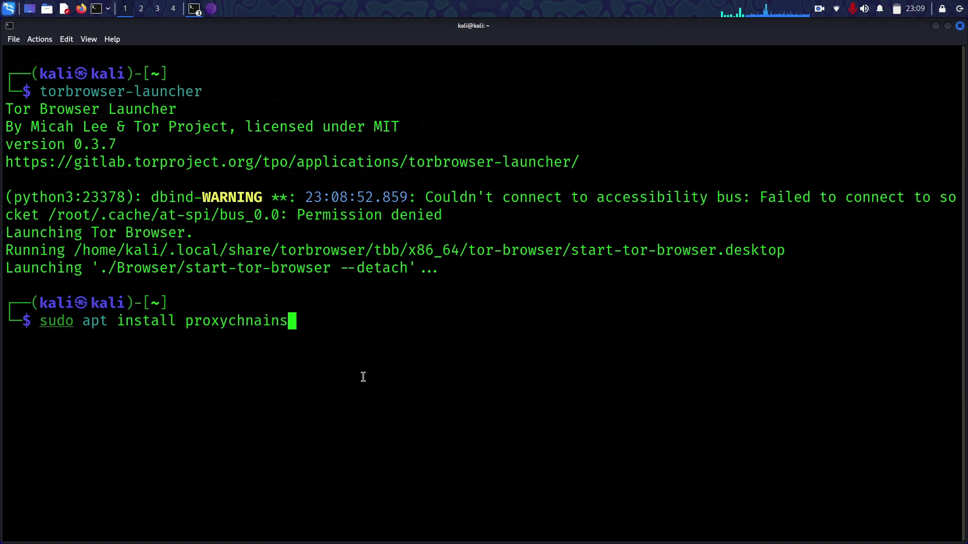
{"action": "type", "text": " -y"}
{"action": "key", "text": "Return"}
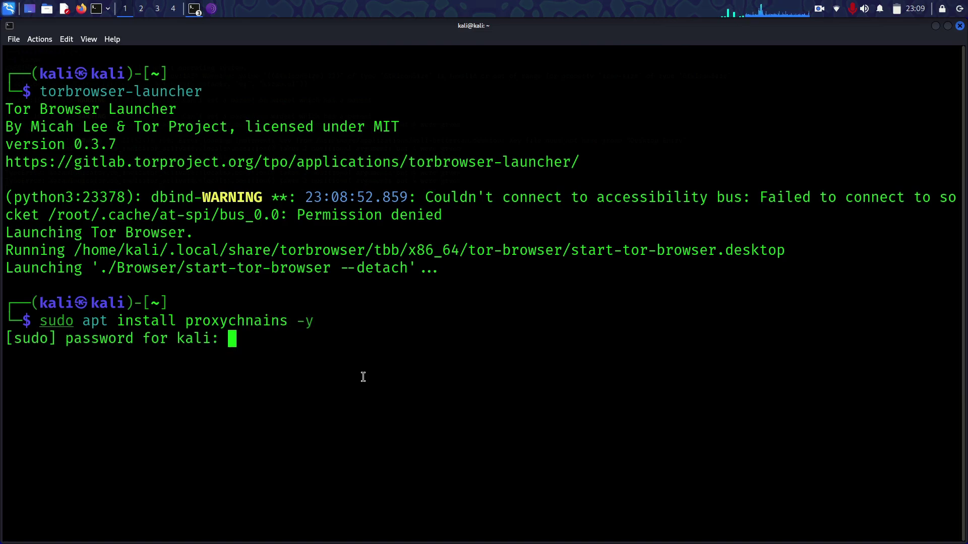
{"action": "key", "text": "Return"}
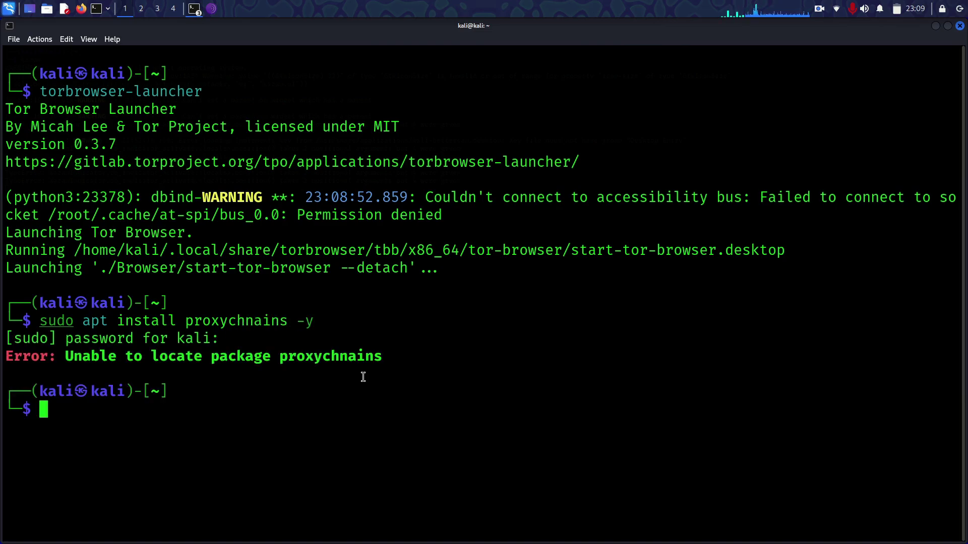
- After the 'Unable to locate package' error, empty the command line and clear the terminal
{"action": "key", "text": "Up"}
{"action": "key", "text": "Left"}
{"action": "key", "text": "Left"}
{"action": "key", "text": "Left"}
{"action": "key", "text": "Left"}
{"action": "key", "text": "Left"}
{"action": "key", "text": "Left"}
{"action": "key", "text": "Left"}
{"action": "key", "text": "Left"}
{"action": "key", "text": "Left"}
{"action": "key", "text": "Left"}
{"action": "key", "text": "Left"}
{"action": "key", "text": "Left"}
{"action": "key", "text": "Left"}
{"action": "key", "text": "Left"}
{"action": "key", "text": "Left"}
{"action": "key", "text": "Left"}
{"action": "key", "text": "Left"}
{"action": "key", "text": "Left"}
{"action": "key", "text": "Left"}
{"action": "key", "text": "Left"}
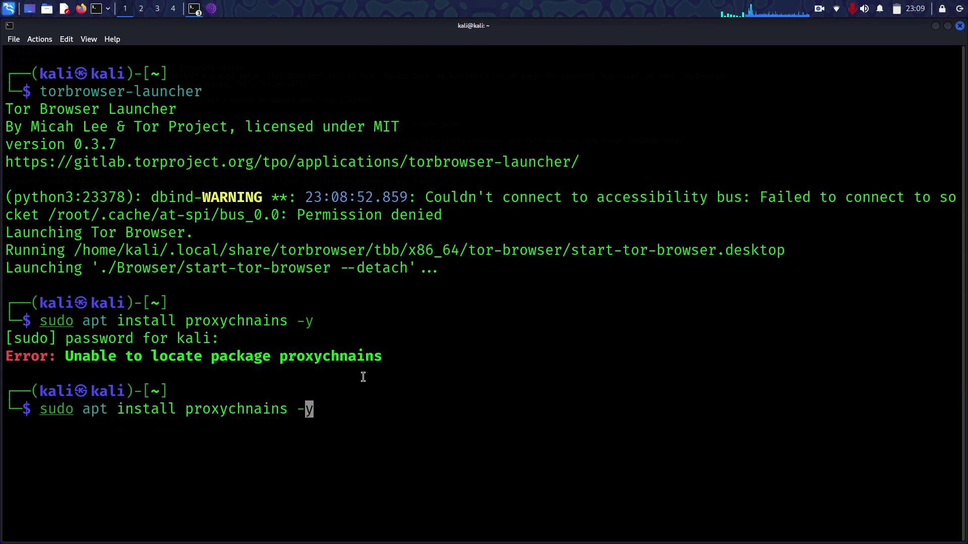
{"action": "key", "text": "ctrl+u"}
{"action": "type", "text": "clear"}
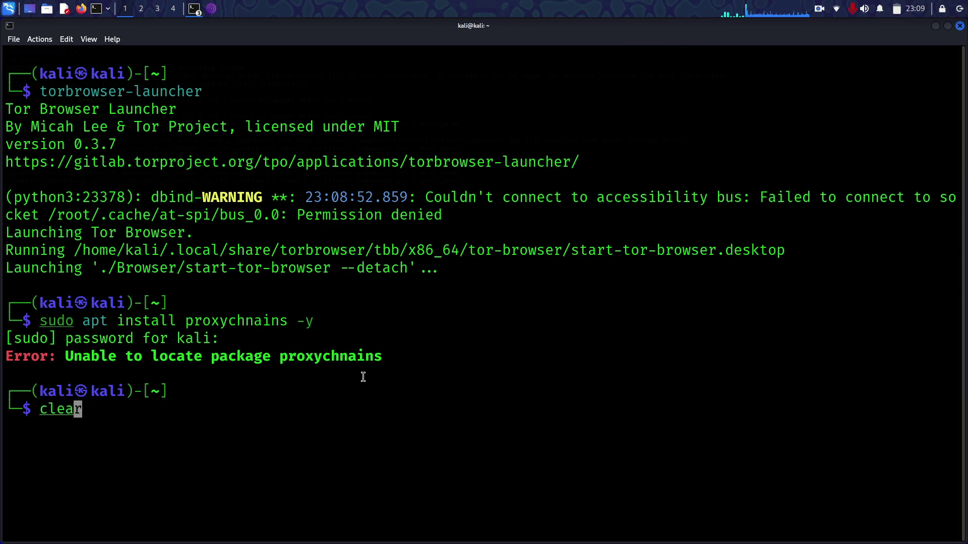
{"action": "key", "text": "Return"}
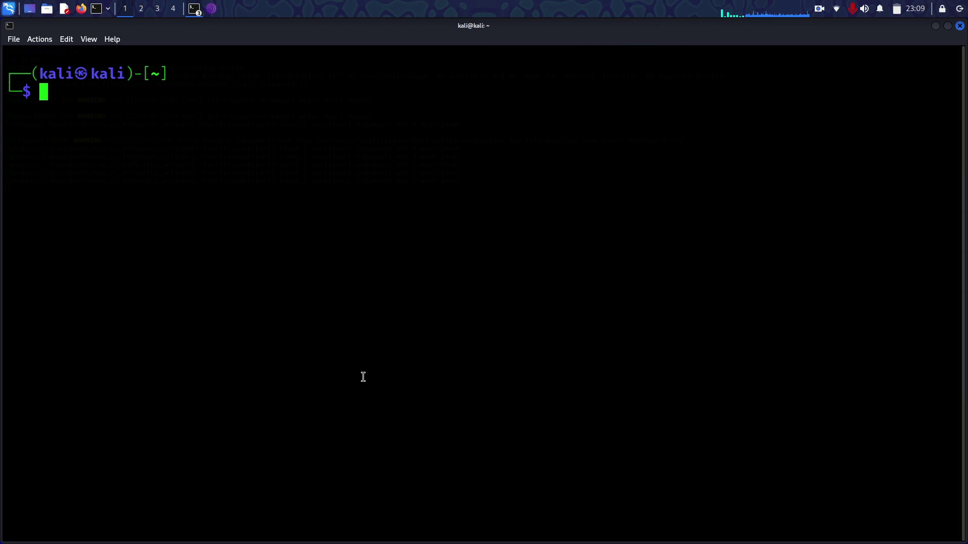
- Open the misspelled /etc/prochians.conf and /etc/proxychians.conf in gedit, closing both empty windows
{"action": "type", "text": "gedit "}
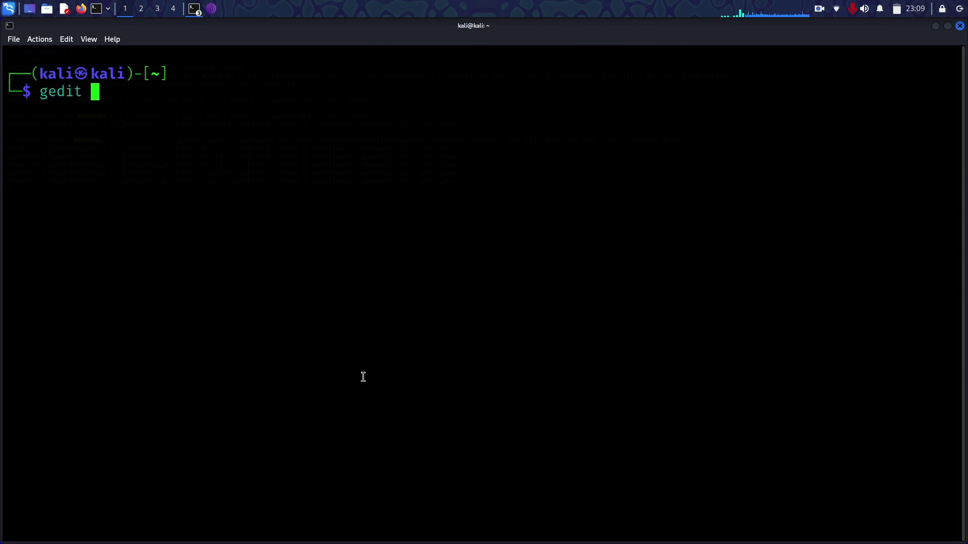
{"action": "type", "text": "/etc/prochian"}
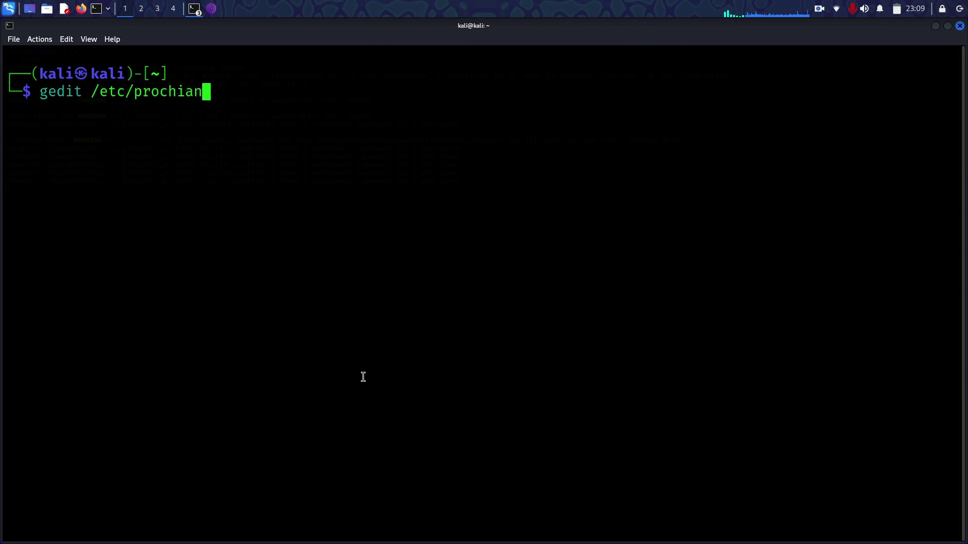
{"action": "type", "text": "s.conf"}
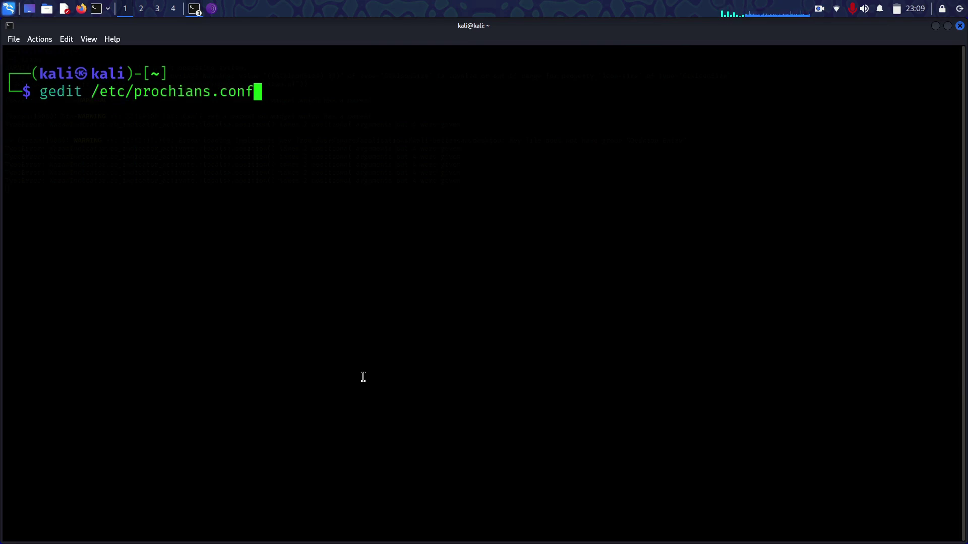
{"action": "key", "text": "Return"}
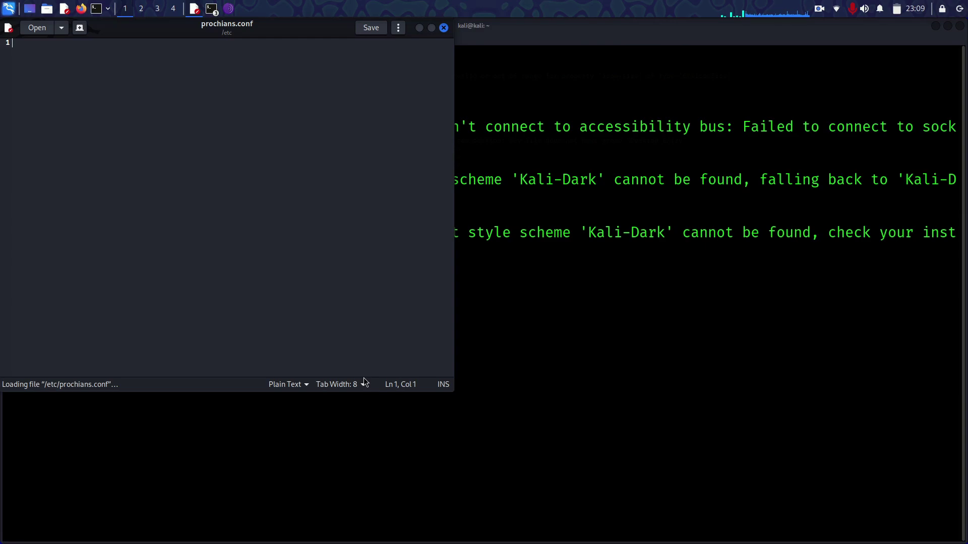
{"action": "left_click", "coordinate": [444, 29]}
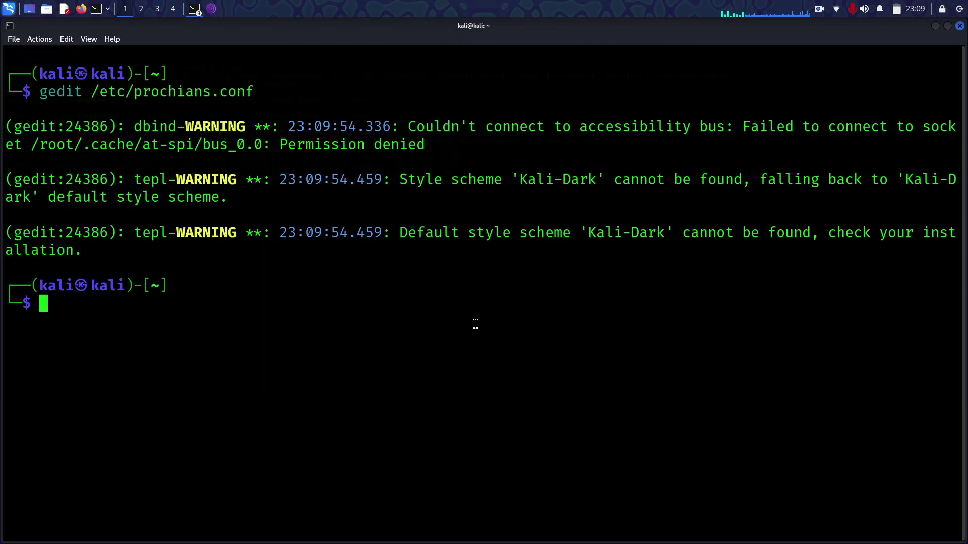
{"action": "key", "text": "Up"}
{"action": "key", "text": "Left"}
{"action": "key", "text": "Left"}
{"action": "key", "text": "Left"}
{"action": "key", "text": "Left"}
{"action": "key", "text": "Left"}
{"action": "key", "text": "Left"}
{"action": "key", "text": "Left"}
{"action": "key", "text": "Left"}
{"action": "key", "text": "Left"}
{"action": "key", "text": "Left"}
{"action": "key", "text": "Right"}
{"action": "key", "text": "Right"}
{"action": "key", "text": "Left"}
{"action": "key", "text": "Left"}
{"action": "key", "text": "Left"}
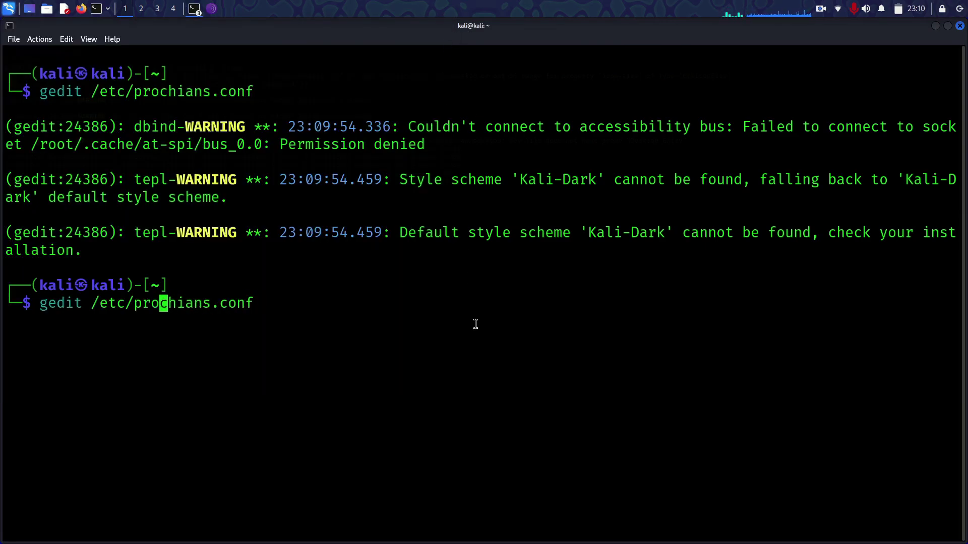
{"action": "type", "text": "xy"}
{"action": "key", "text": "Return"}
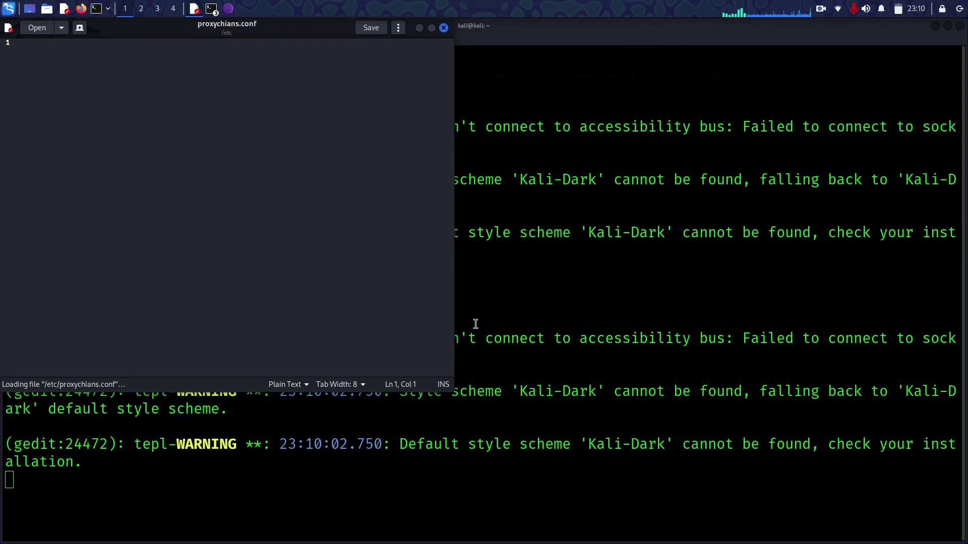
{"action": "left_click", "coordinate": [443, 28]}
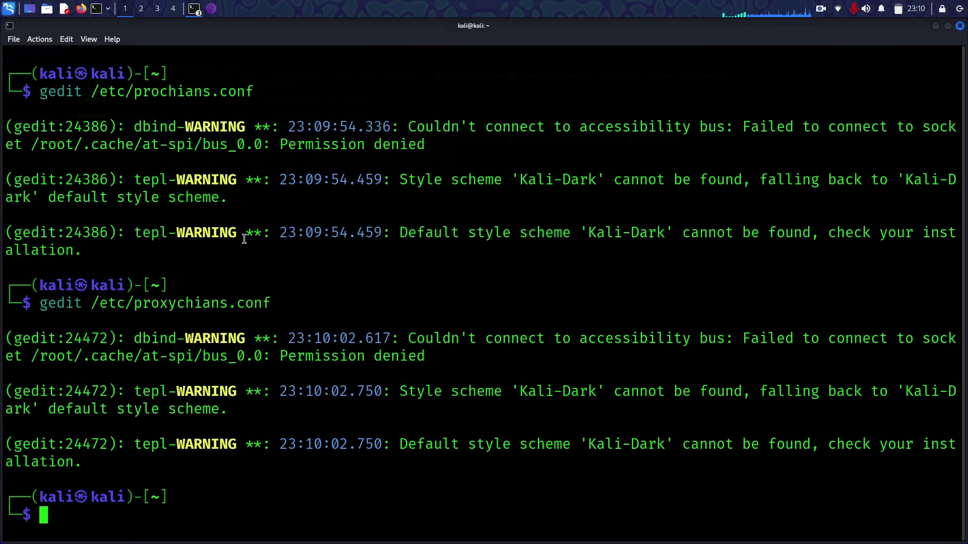
- Clear the terminal and empty the recalled gedit command line
{"action": "type", "text": "clear"}
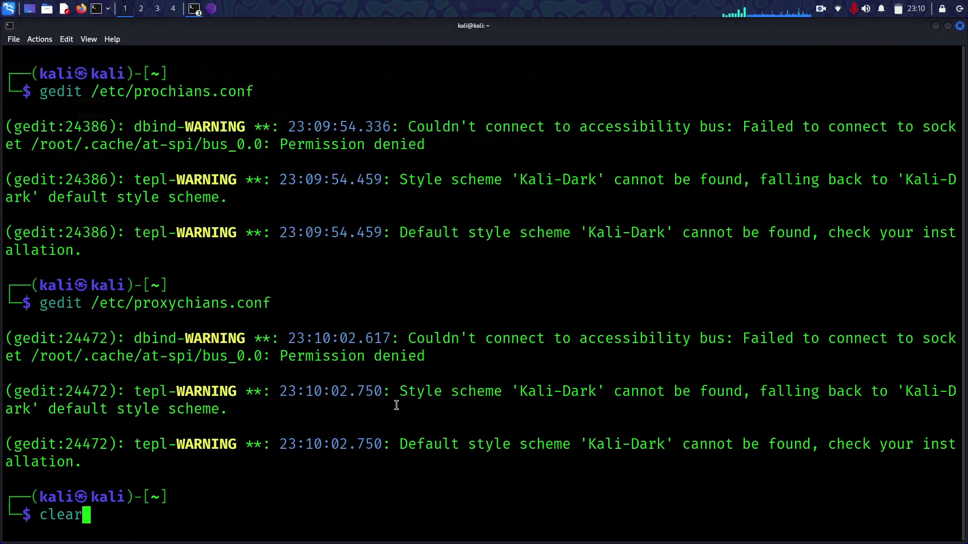
{"action": "key", "text": "Return"}
{"action": "key", "text": "Up"}
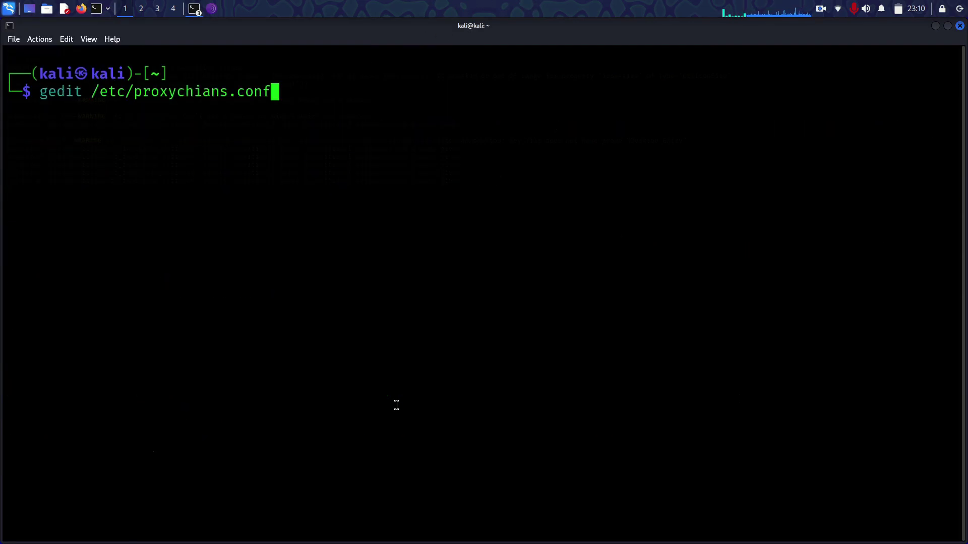
{"action": "key", "text": "Left"}
{"action": "key", "text": "Left"}
{"action": "key", "text": "Left"}
{"action": "key", "text": "Left"}
{"action": "key", "text": "Left"}
{"action": "key", "text": "Left"}
{"action": "key", "text": "Left"}
{"action": "key", "text": "Left"}
{"action": "key", "text": "Left"}
{"action": "key", "text": "Left"}
{"action": "key", "text": "Left"}
{"action": "key", "text": "Left"}
{"action": "key", "text": "Left"}
{"action": "key", "text": "Left"}
{"action": "key", "text": "Left"}
{"action": "key", "text": "Left"}
{"action": "key", "text": "Left"}
{"action": "key", "text": "Left"}
{"action": "key", "text": "Left"}
{"action": "key", "text": "Left"}
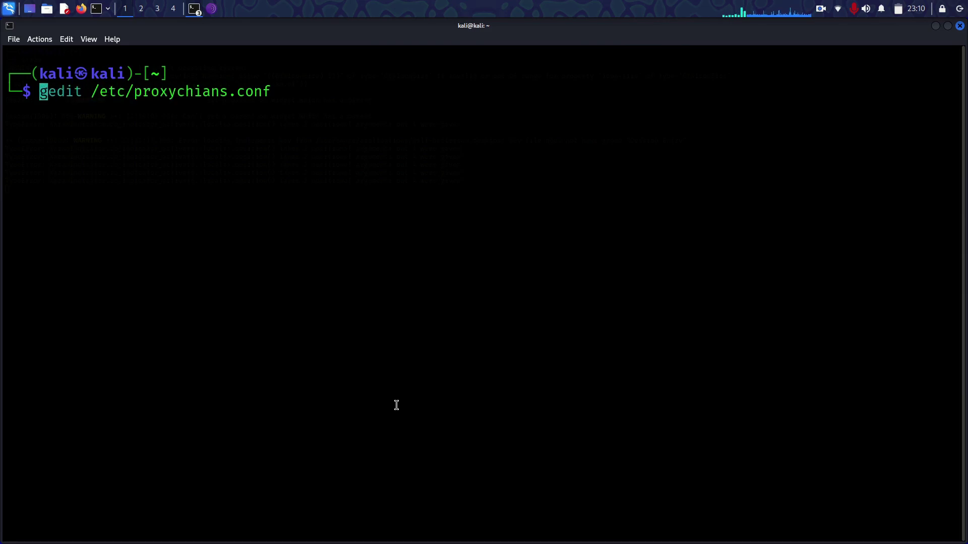
{"action": "key", "text": "Down"}
{"action": "key", "text": "BackSpace"}
{"action": "key", "text": "BackSpace"}
{"action": "key", "text": "BackSpace"}
{"action": "key", "text": "BackSpace"}
{"action": "key", "text": "BackSpace"}
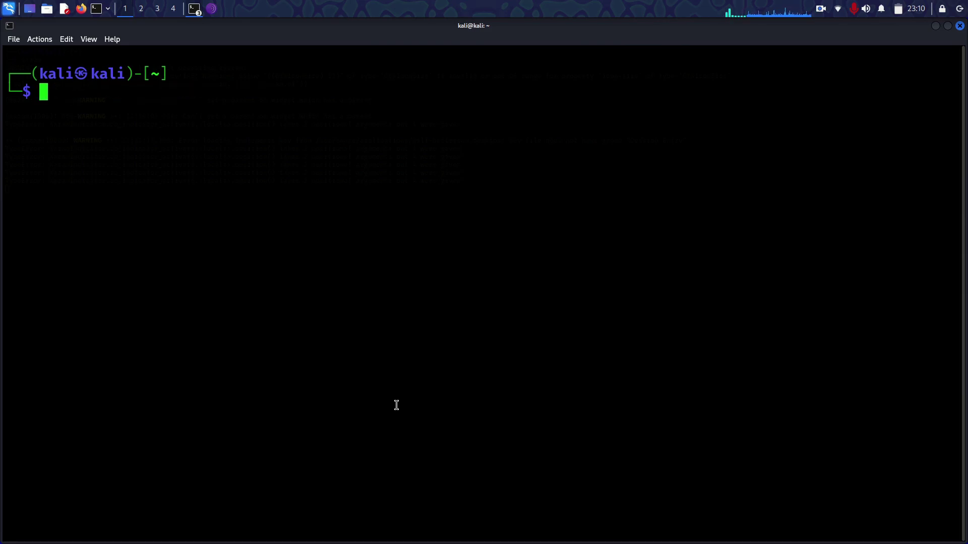
- Switch to a root shell with sudo su and clear the screen
{"action": "type", "text": "sudo su"}
{"action": "key", "text": "Return"}
{"action": "type", "text": "kal"}
{"action": "key", "text": "BackSpace"}
{"action": "key", "text": "BackSpace"}
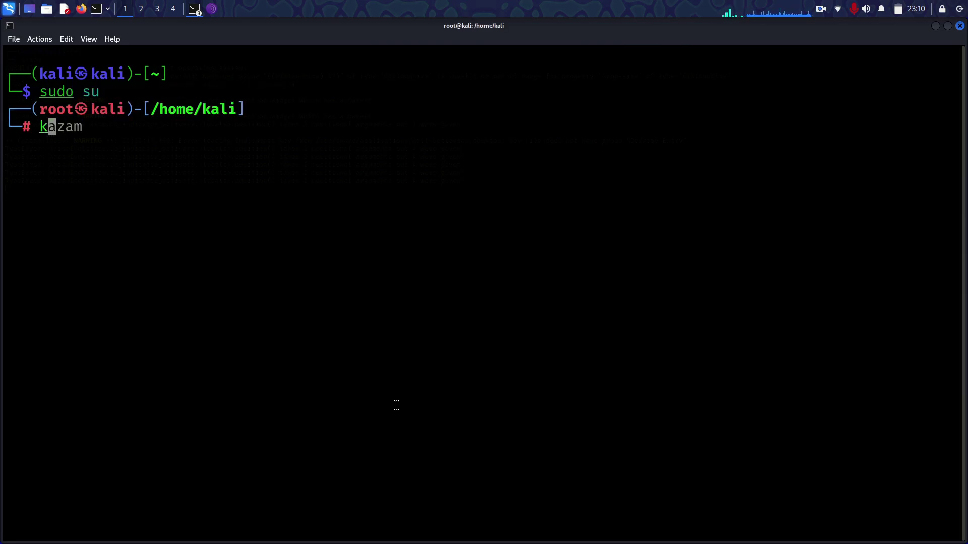
{"action": "key", "text": "BackSpace"}
{"action": "type", "text": "clear"}
{"action": "key", "text": "Return"}
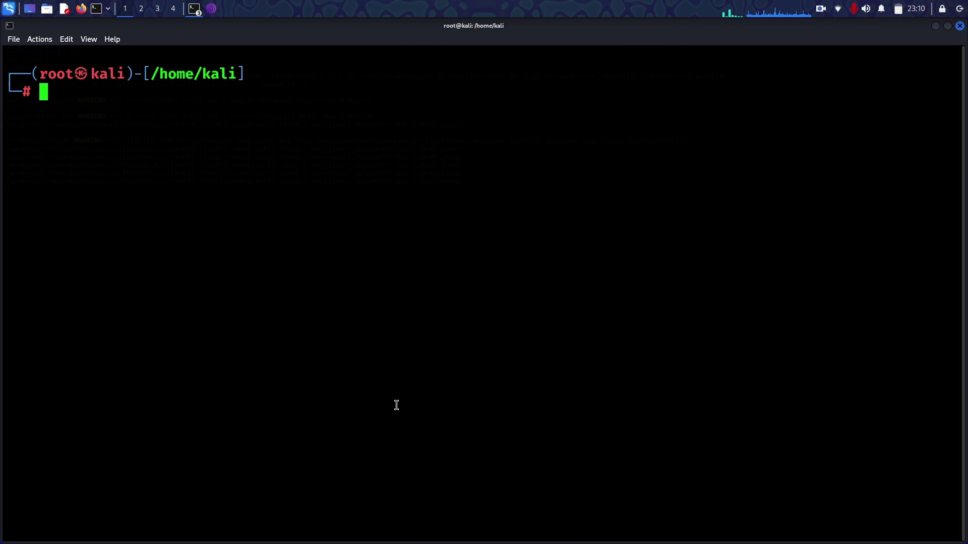
- Begin typing the gedit command for /etc/proxychains.conf at the root prompt
{"action": "type", "text": "gedit "}
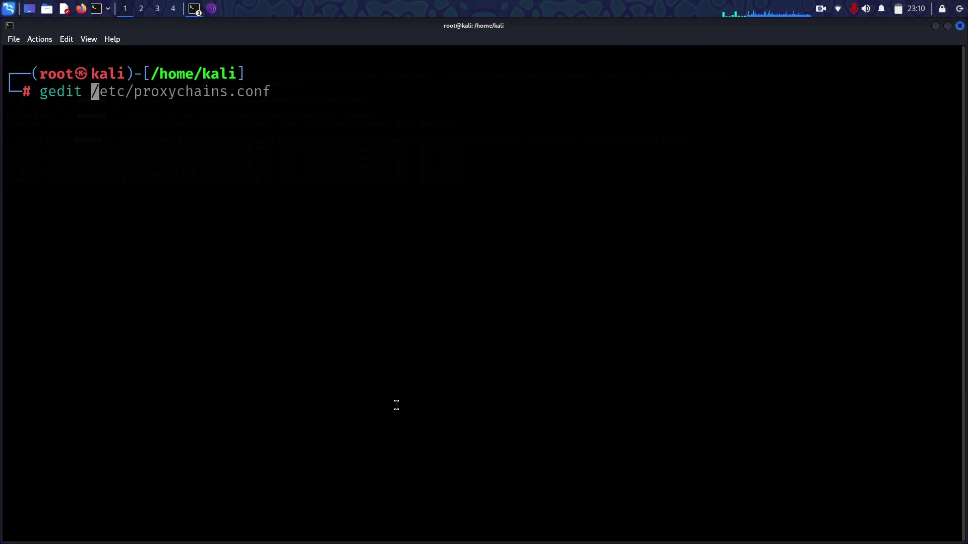
{"action": "type", "text": "/etc"}
{"action": "key", "text": "BackSpace"}
{"action": "key", "text": "BackSpace"}
{"action": "key", "text": "BackSpace"}
{"action": "key", "text": "BackSpace"}
{"action": "type", "text": "/etc"}
- Open /etc/proxychains.conf in gedit and review the example proxy line in ProxyList
{"action": "key", "text": "Right"}
{"action": "key", "text": "Return"}
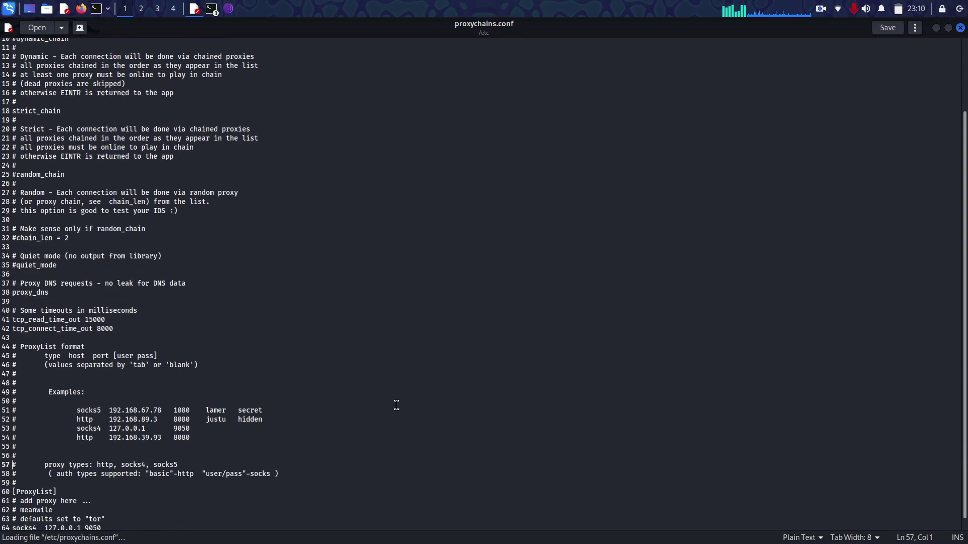
{"action": "left_click", "coordinate": [109, 201]}
{"action": "scroll", "coordinate": [107, 188], "scroll_direction": "up", "scroll_amount": 3}
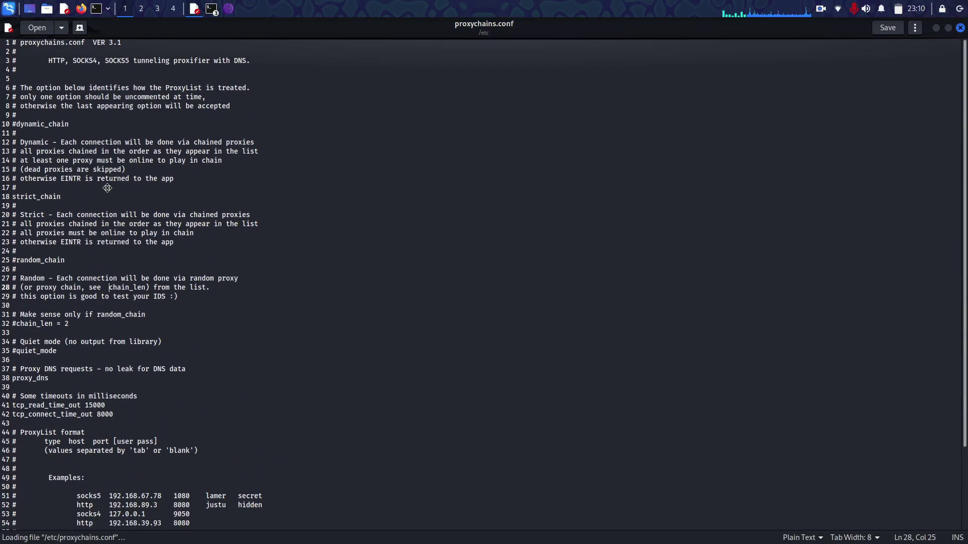
{"action": "scroll", "coordinate": [108, 188], "scroll_direction": "down", "scroll_amount": 4}
{"action": "left_click_drag", "start_coordinate": [81, 416], "coordinate": [191, 416]}
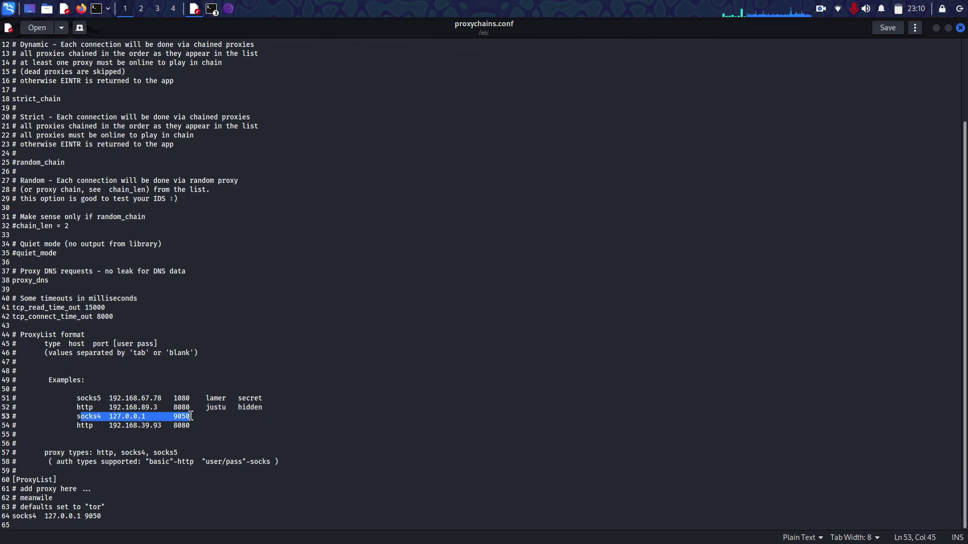
{"action": "left_click", "coordinate": [352, 408]}
{"action": "scroll", "coordinate": [352, 409], "scroll_direction": "up", "scroll_amount": 3}
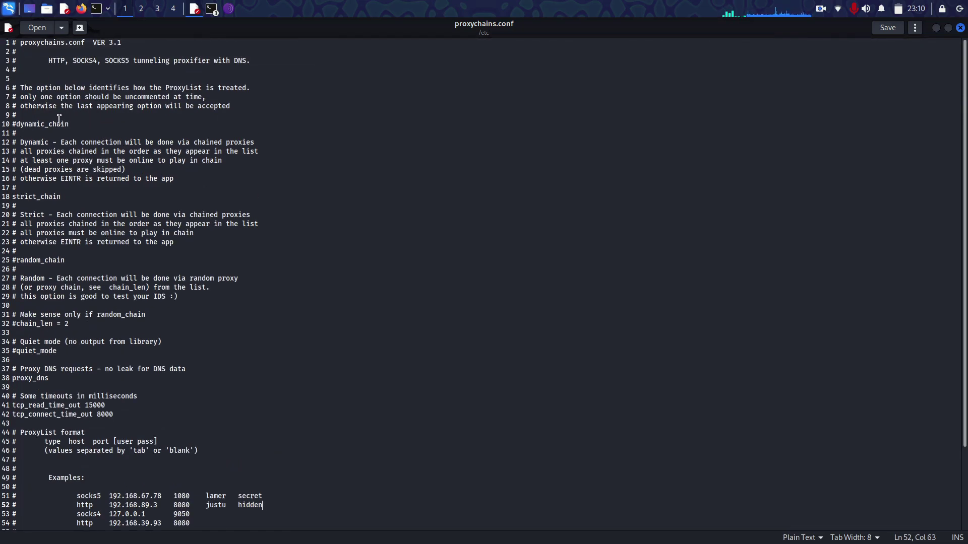
{"action": "scroll", "coordinate": [59, 119], "scroll_direction": "down", "scroll_amount": 4}
{"action": "scroll", "coordinate": [59, 119], "scroll_direction": "up", "scroll_amount": 4}
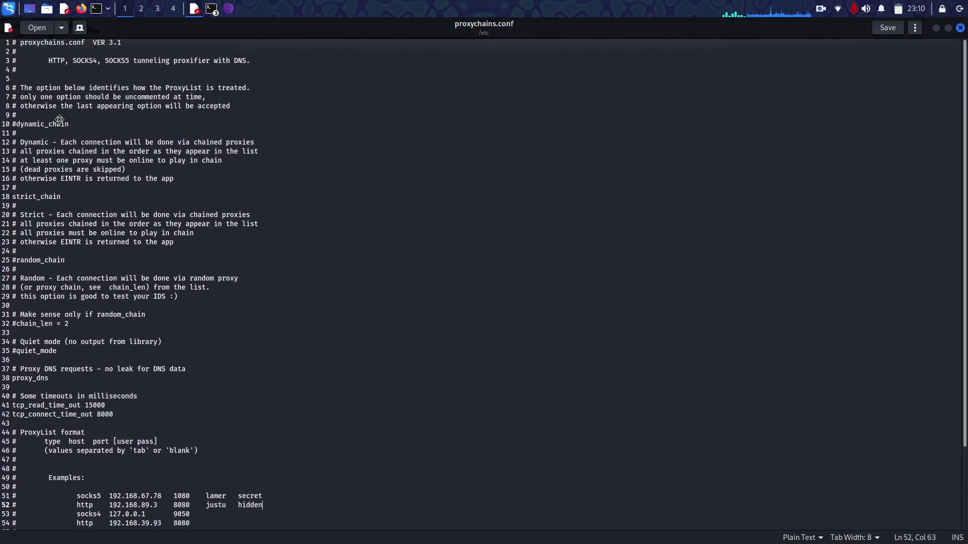
- Confirm strict_chain is active and dynamic_chain commented, then save the file and close gedit
{"action": "double_click", "coordinate": [21, 197]}
{"action": "left_click", "coordinate": [67, 197]}
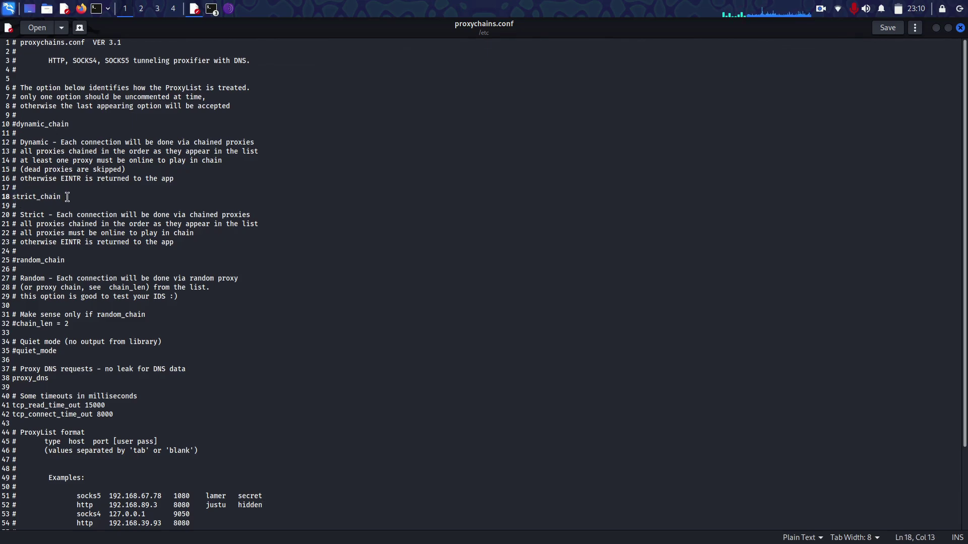
{"action": "double_click", "coordinate": [25, 125]}
{"action": "left_click", "coordinate": [25, 125]}
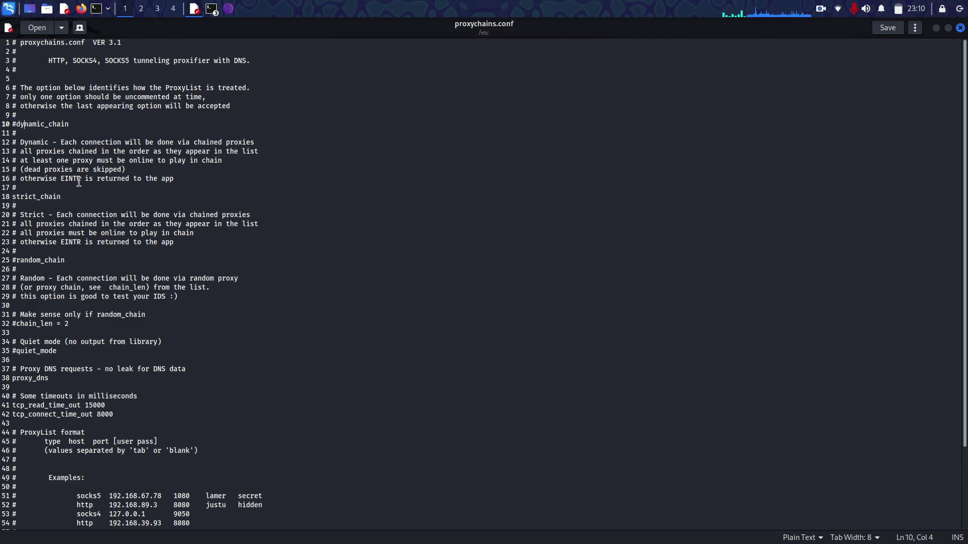
{"action": "double_click", "coordinate": [32, 196]}
{"action": "left_click", "coordinate": [374, 207]}
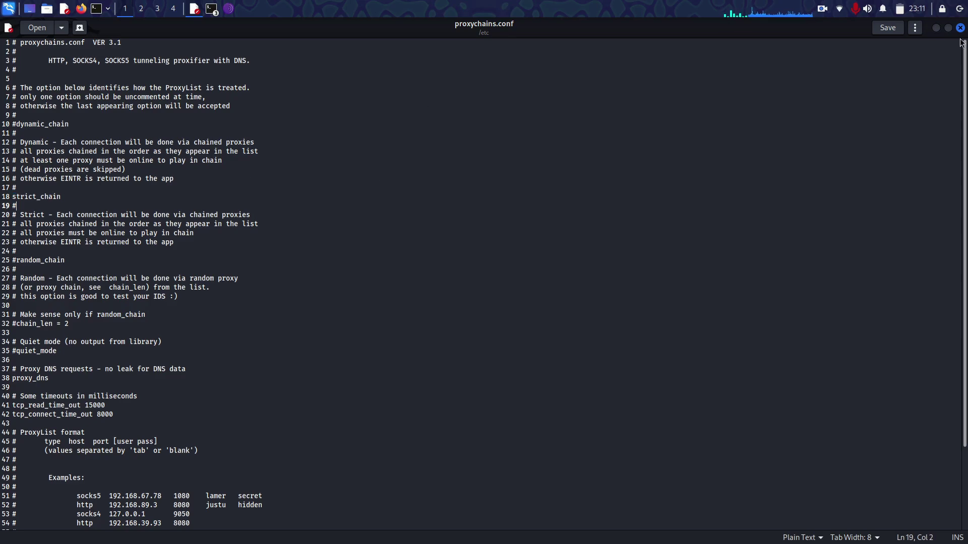
{"action": "left_click", "coordinate": [895, 30]}
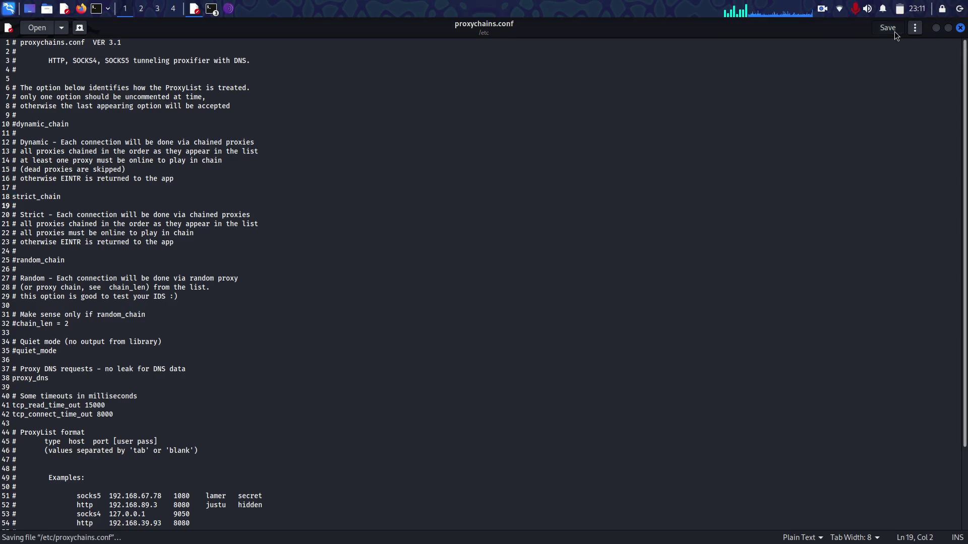
{"action": "left_click", "coordinate": [961, 28]}
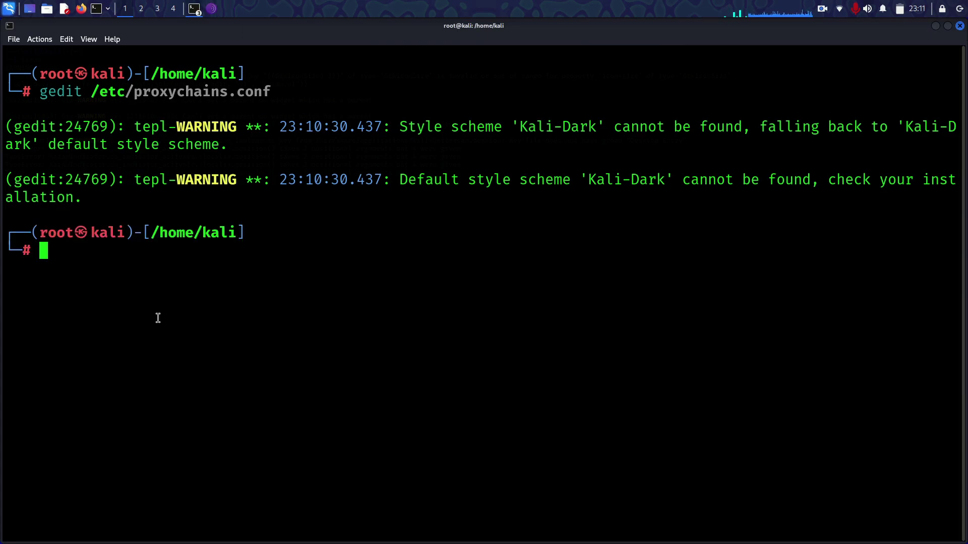
- Run 'proxychains tor' at the root prompt, then switch to the Tor Browser window
{"action": "left_click", "coordinate": [822, 10]}
{"action": "left_click", "coordinate": [17, 35]}
{"action": "type", "text": "proxych"}
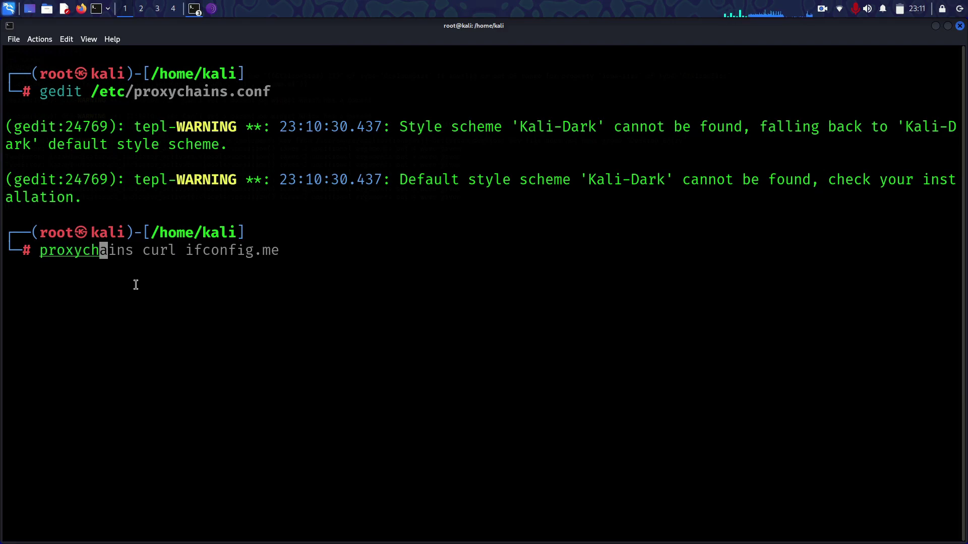
{"action": "type", "text": "ains tor"}
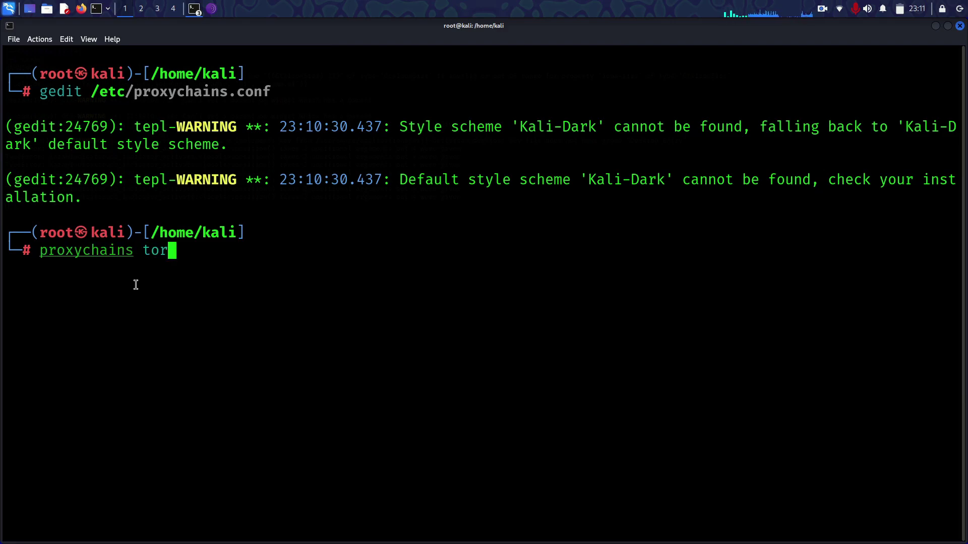
{"action": "key", "text": "Return"}
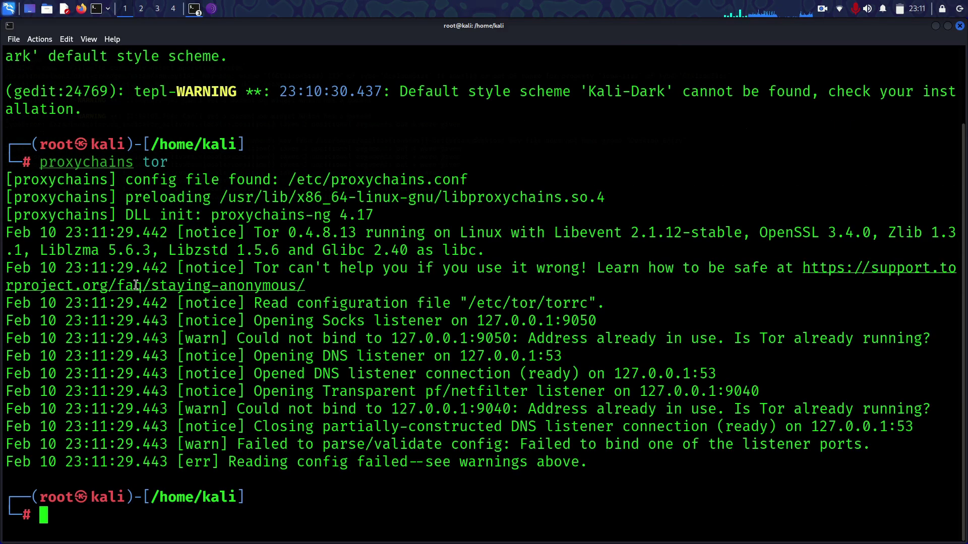
{"action": "left_click", "coordinate": [211, 8]}
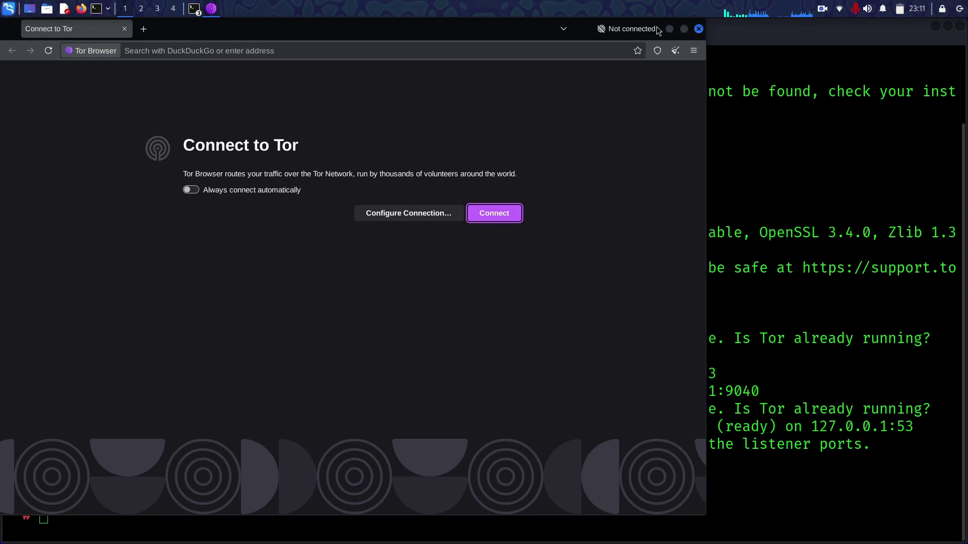
- Maximize Tor Browser, connect to Tor, and search DuckDuckGo for 'hidden wiki'
{"action": "left_click", "coordinate": [684, 29]}
{"action": "left_click", "coordinate": [640, 221]}
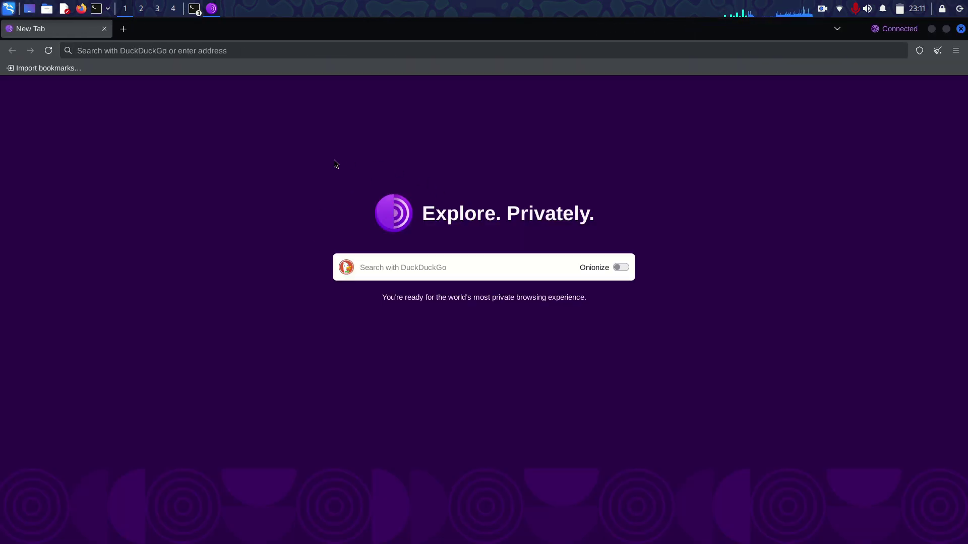
{"action": "left_click", "coordinate": [254, 50]}
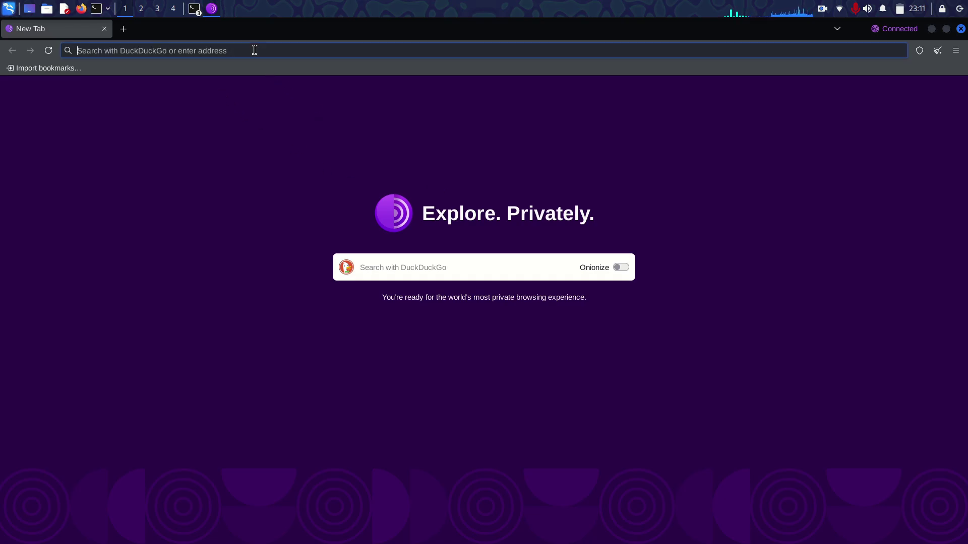
{"action": "type", "text": "hiiiiii"}
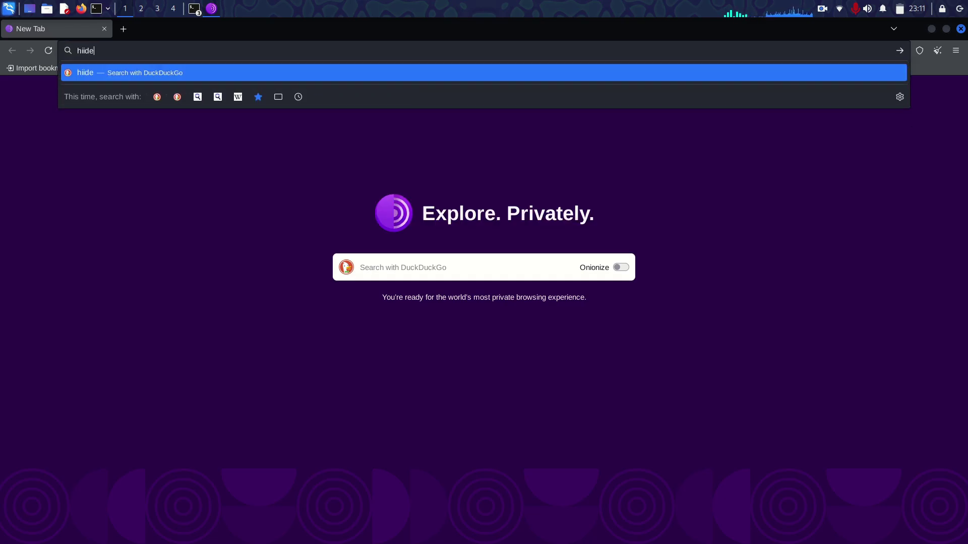
{"action": "key", "text": "BackSpace"}
{"action": "key", "text": "BackSpace"}
{"action": "key", "text": "BackSpace"}
{"action": "key", "text": "BackSpace"}
{"action": "key", "text": "BackSpace"}
{"action": "type", "text": "dden wiki"}
{"action": "key", "text": "Return"}
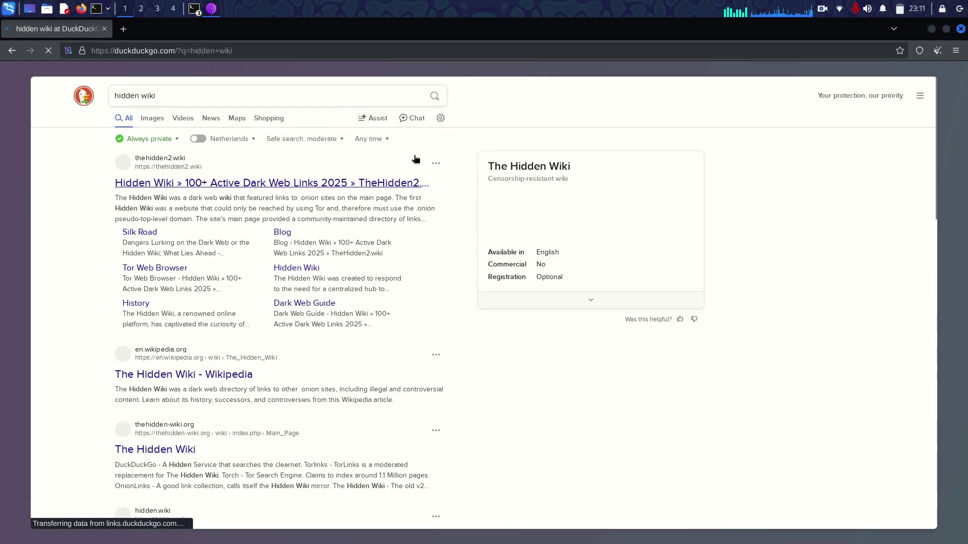
- Open the TheHidden2.wiki search result and browse the onion directory page
{"action": "left_click", "coordinate": [258, 185]}
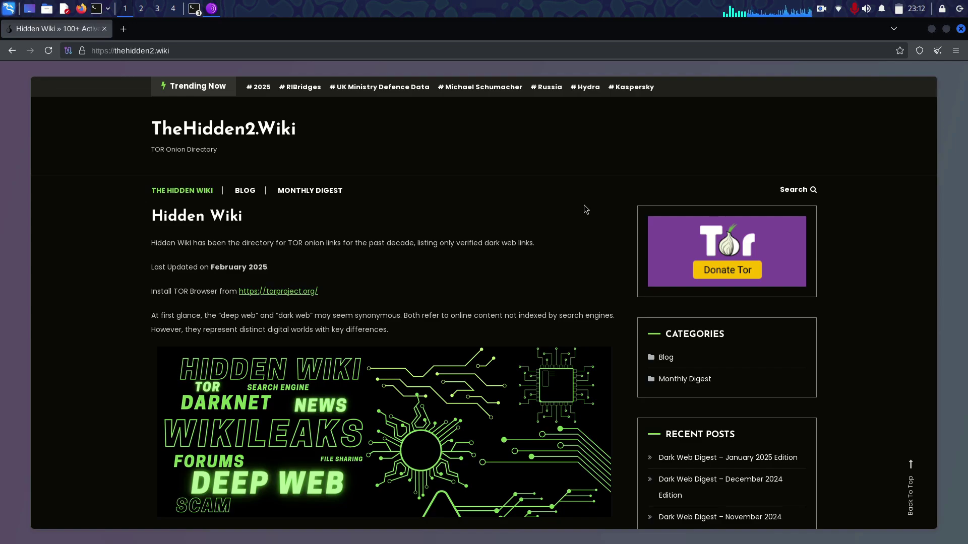
{"action": "scroll", "coordinate": [584, 210], "scroll_direction": "down", "scroll_amount": 15}
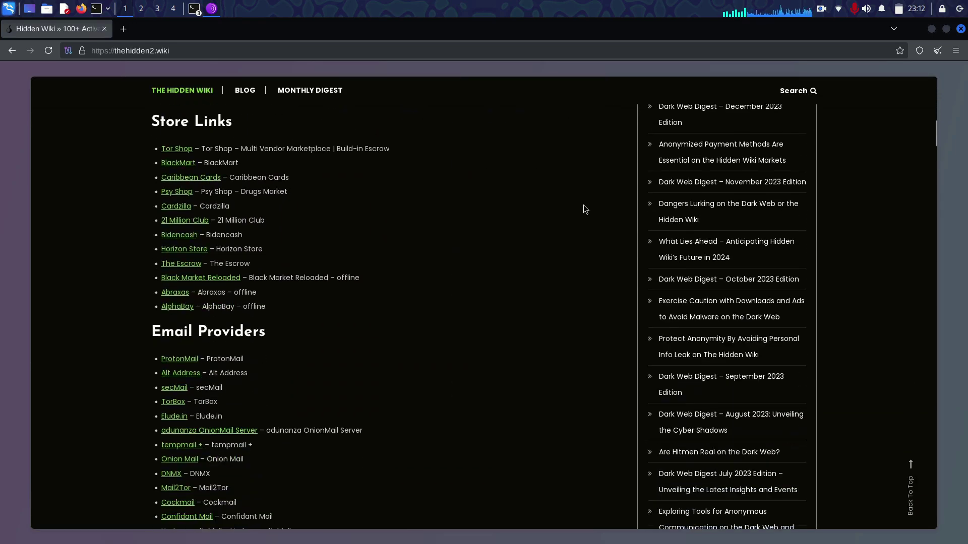
{"action": "scroll", "coordinate": [584, 210], "scroll_direction": "up", "scroll_amount": 14}
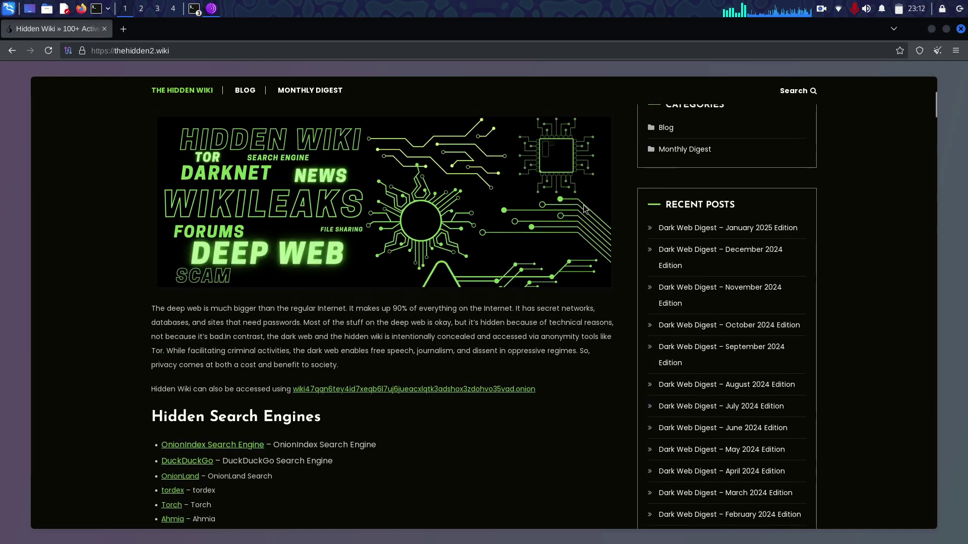
{"action": "scroll", "coordinate": [584, 208], "scroll_direction": "down", "scroll_amount": 2}
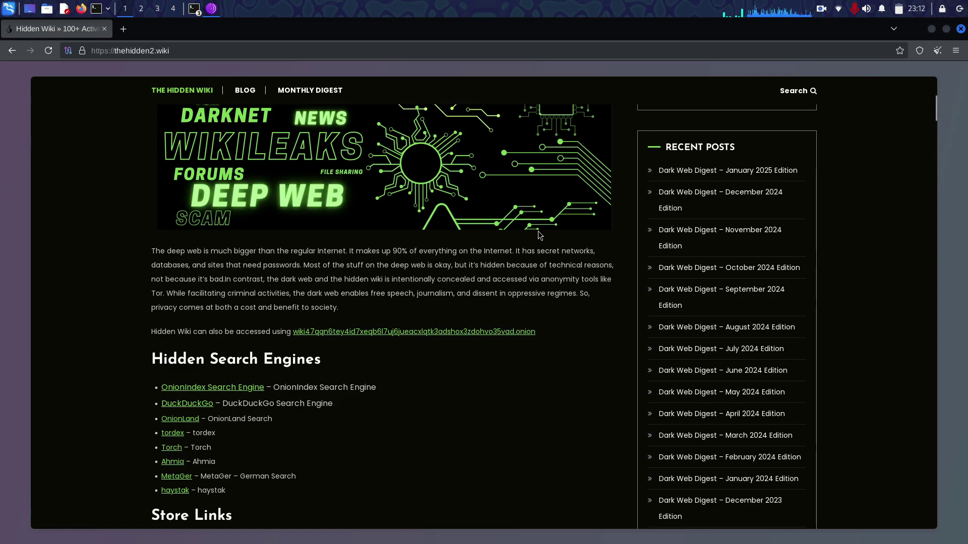
{"action": "scroll", "coordinate": [453, 361], "scroll_direction": "up", "scroll_amount": 3}
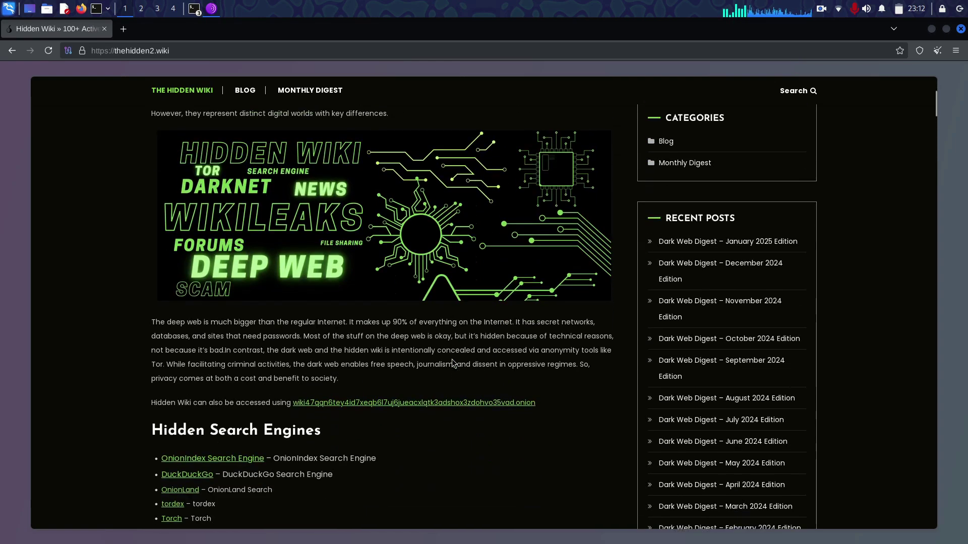
{"action": "scroll", "coordinate": [453, 361], "scroll_direction": "down", "scroll_amount": 8}
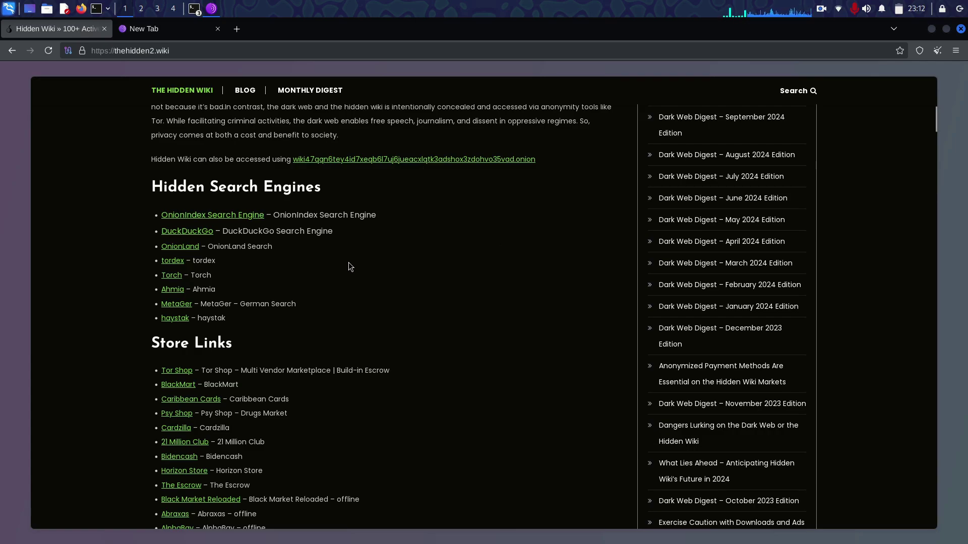
- Scroll down to Store Links and open Tor Shop in a new tab
{"action": "scroll", "coordinate": [350, 266], "scroll_direction": "down", "scroll_amount": 3}
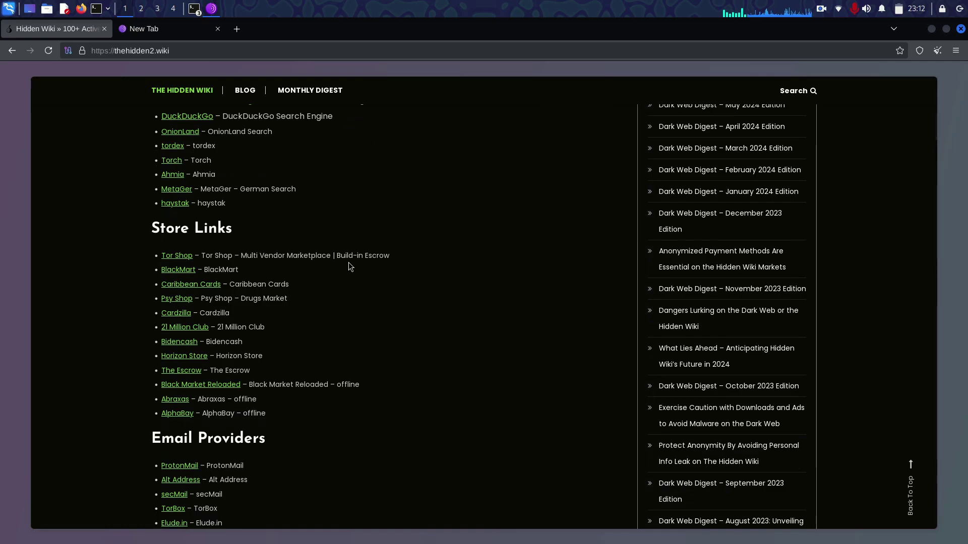
{"action": "scroll", "coordinate": [348, 264], "scroll_direction": "down", "scroll_amount": 2}
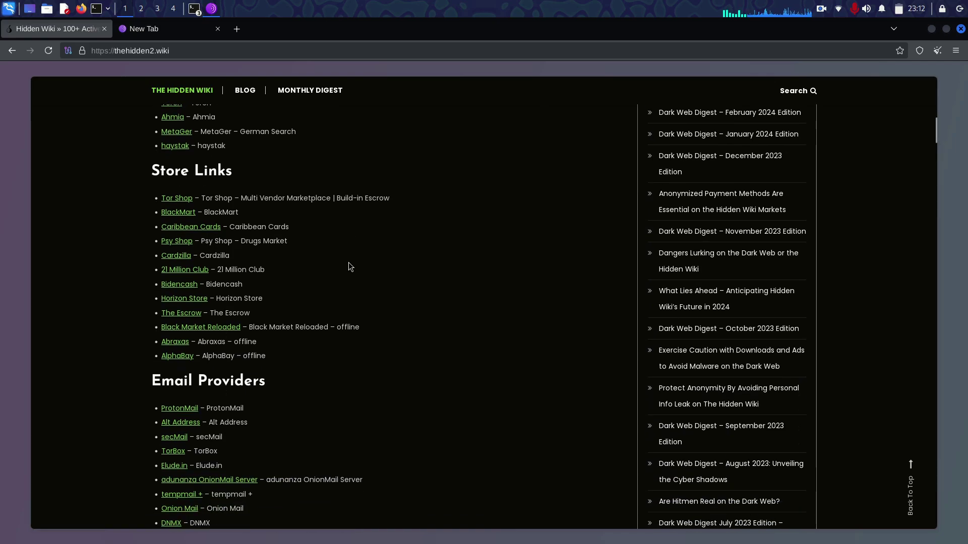
{"action": "right_click", "coordinate": [181, 199]}
{"action": "left_click", "coordinate": [224, 207]}
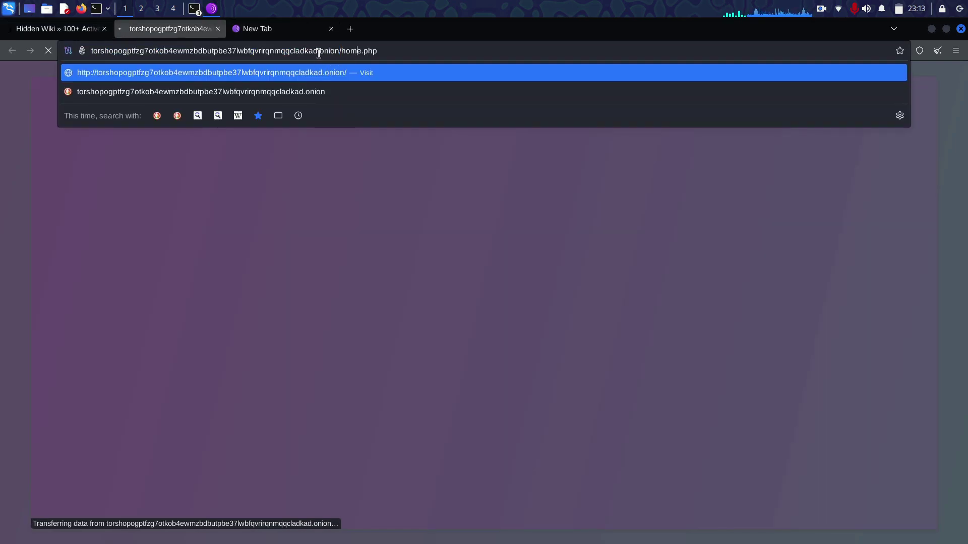
- Check the Tor Shop .onion address, close that tab, and open BlackMart in a new tab
{"action": "left_click_drag", "start_coordinate": [318, 51], "coordinate": [339, 50]}
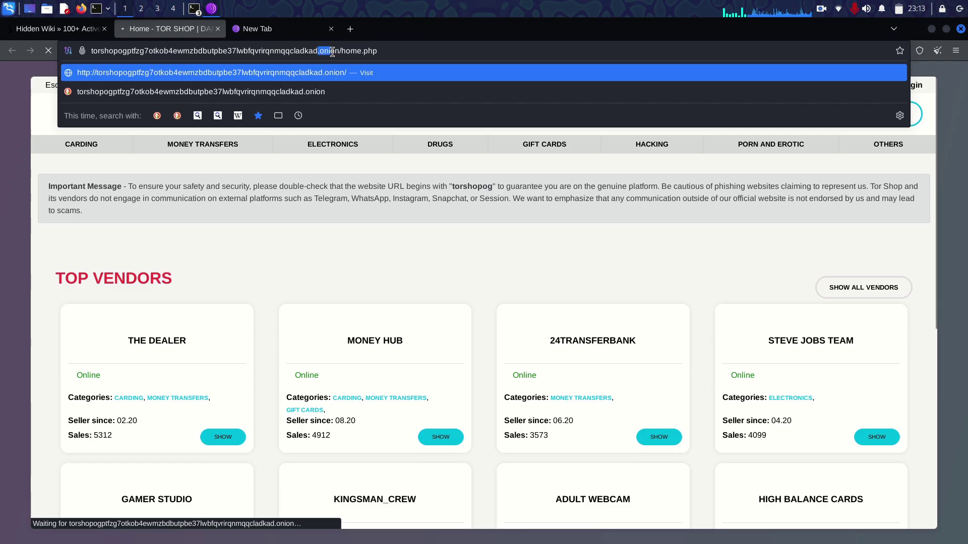
{"action": "left_click", "coordinate": [397, 53]}
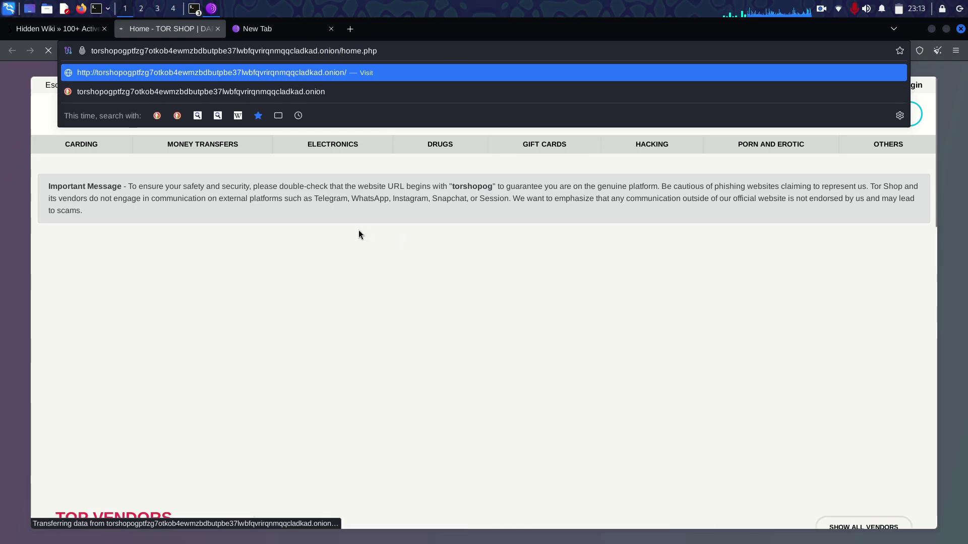
{"action": "key", "text": "ctrl+w"}
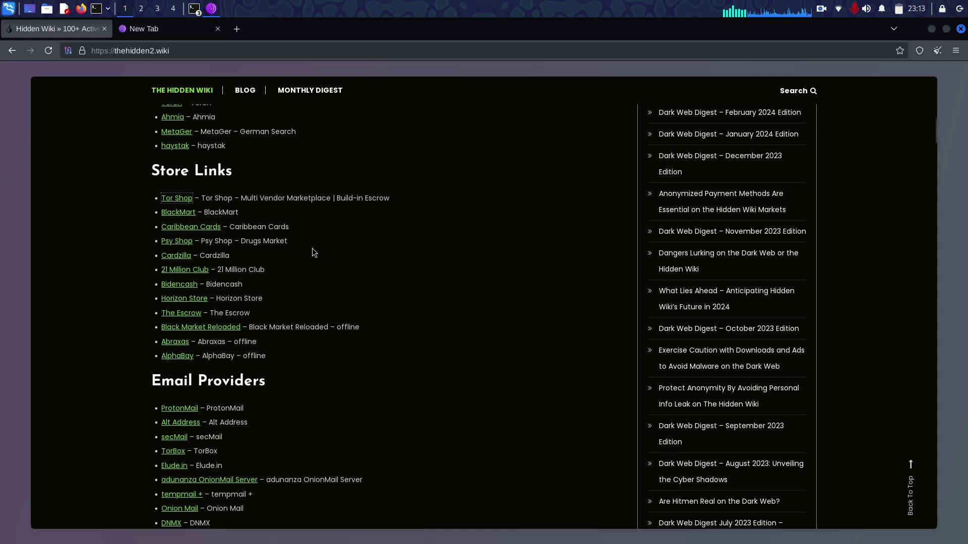
{"action": "right_click", "coordinate": [188, 214]}
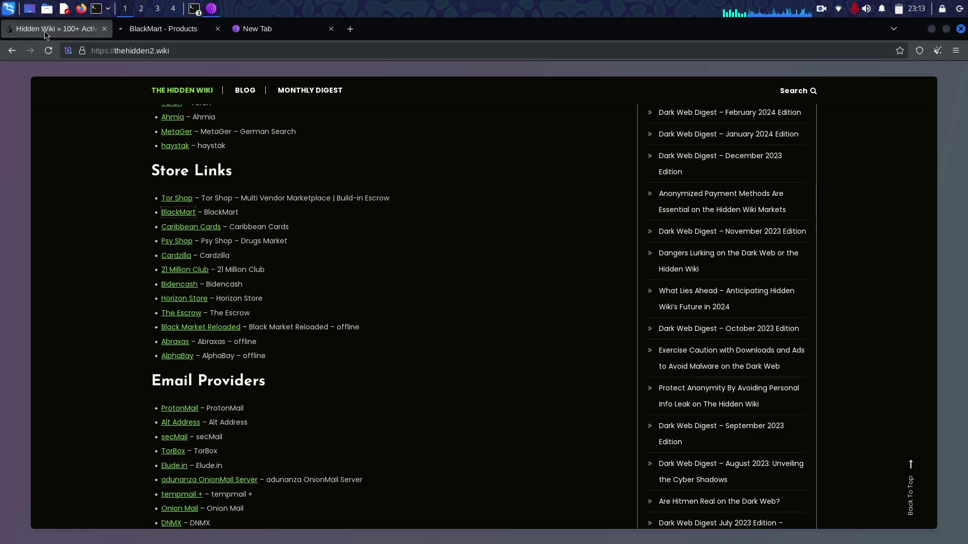
- Skim the BlackMart products page, then filter it to the Carding category
{"action": "left_click", "coordinate": [157, 31]}
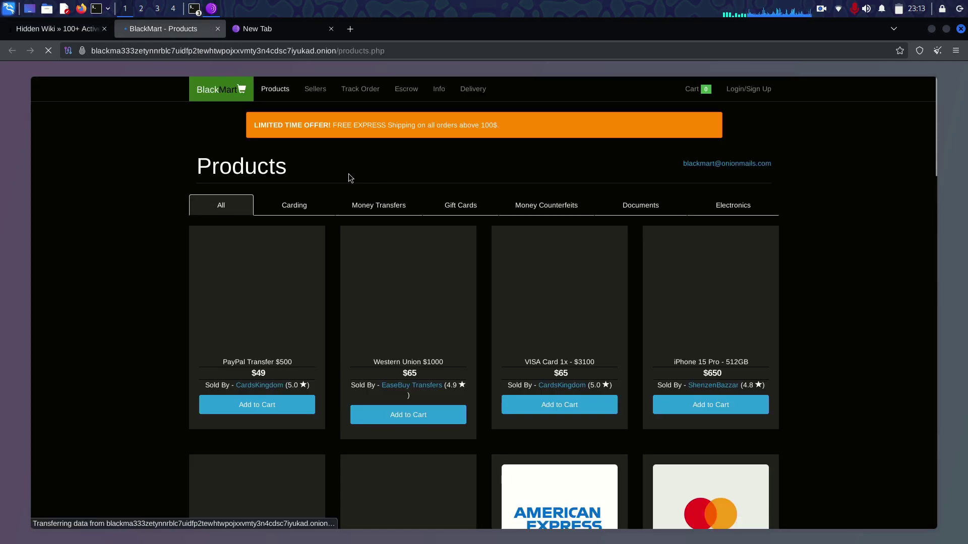
{"action": "scroll", "coordinate": [350, 178], "scroll_direction": "down", "scroll_amount": 3}
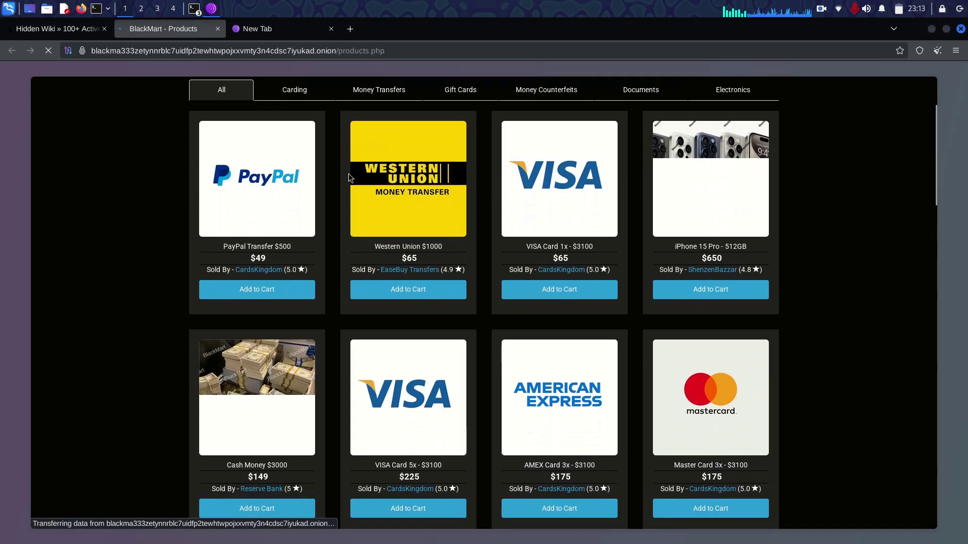
{"action": "scroll", "coordinate": [350, 178], "scroll_direction": "up", "scroll_amount": 2}
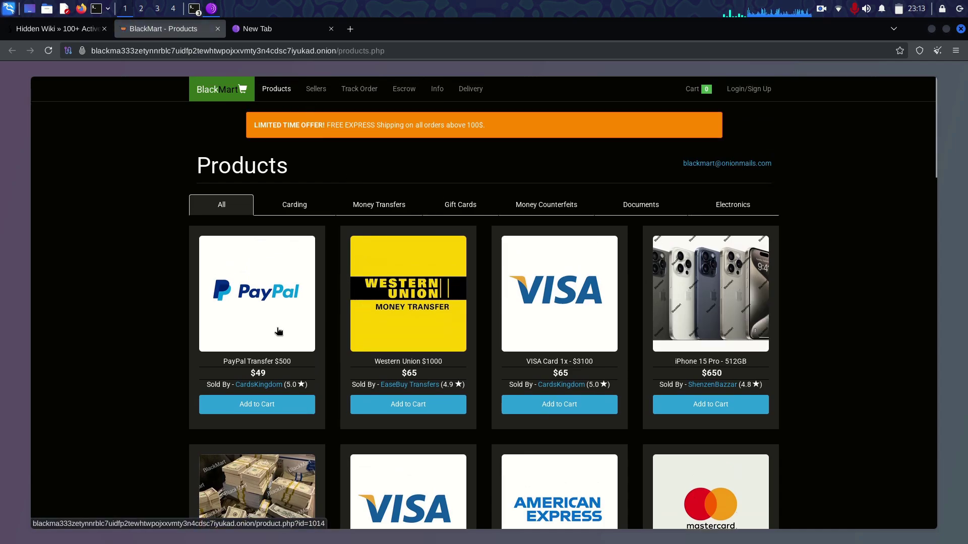
{"action": "scroll", "coordinate": [278, 332], "scroll_direction": "down", "scroll_amount": 1}
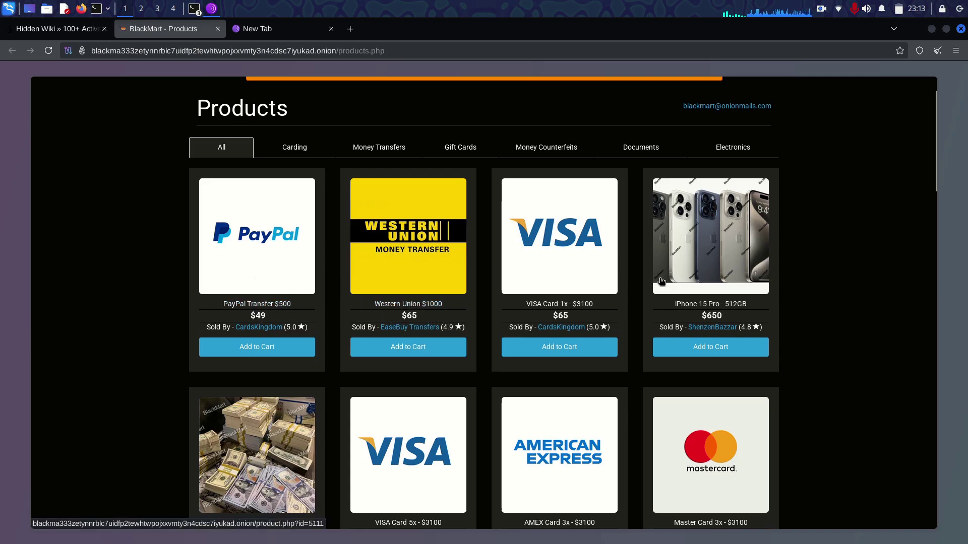
{"action": "scroll", "coordinate": [518, 304], "scroll_direction": "up", "scroll_amount": 1}
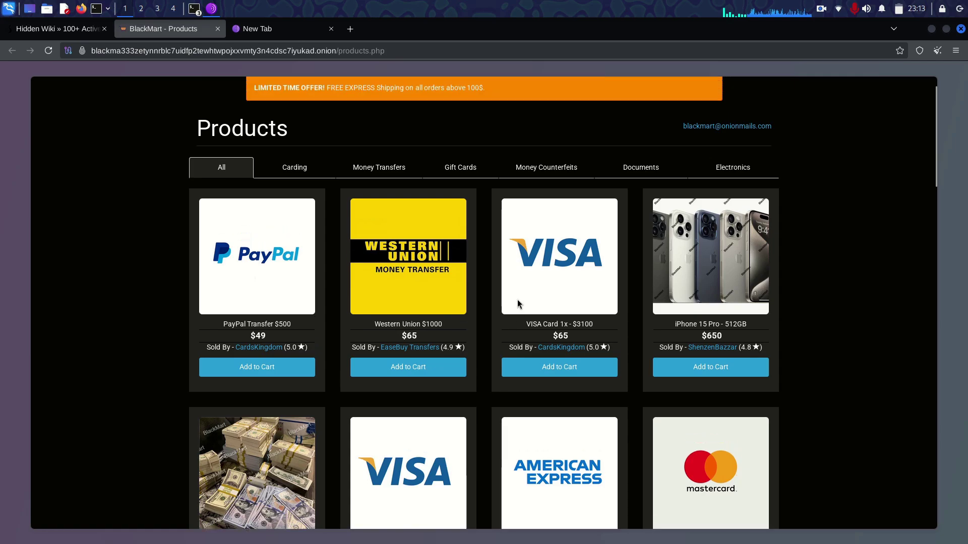
{"action": "scroll", "coordinate": [519, 303], "scroll_direction": "down", "scroll_amount": 5}
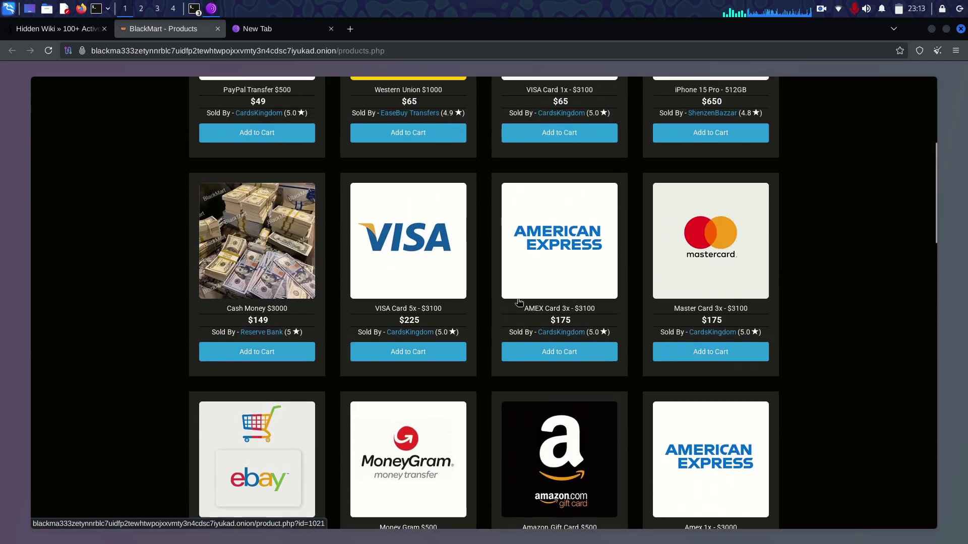
{"action": "scroll", "coordinate": [518, 303], "scroll_direction": "up", "scroll_amount": 5}
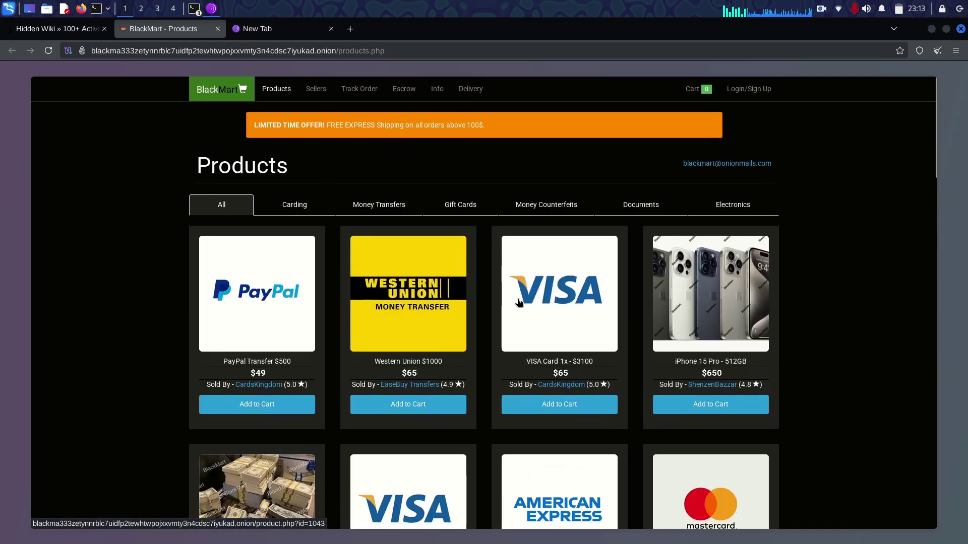
{"action": "left_click", "coordinate": [302, 206]}
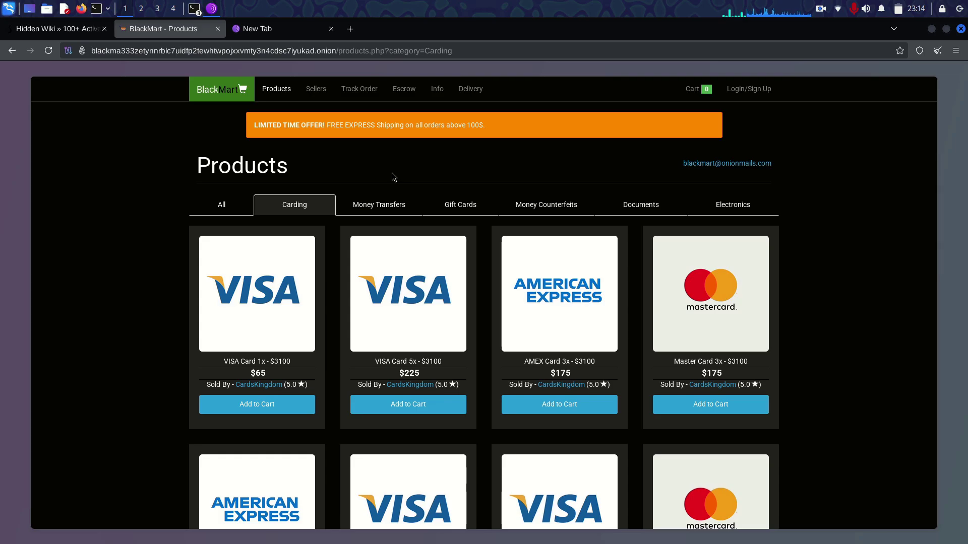
- Browse the Money Transfers, Gift Cards and Money Counterfeits category listings in turn
{"action": "left_click", "coordinate": [373, 205]}
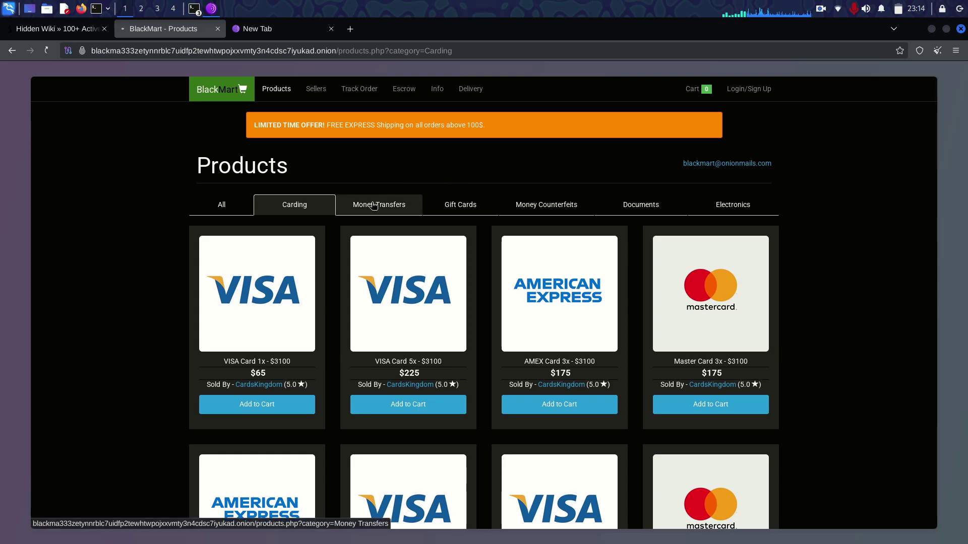
{"action": "left_click", "coordinate": [472, 216]}
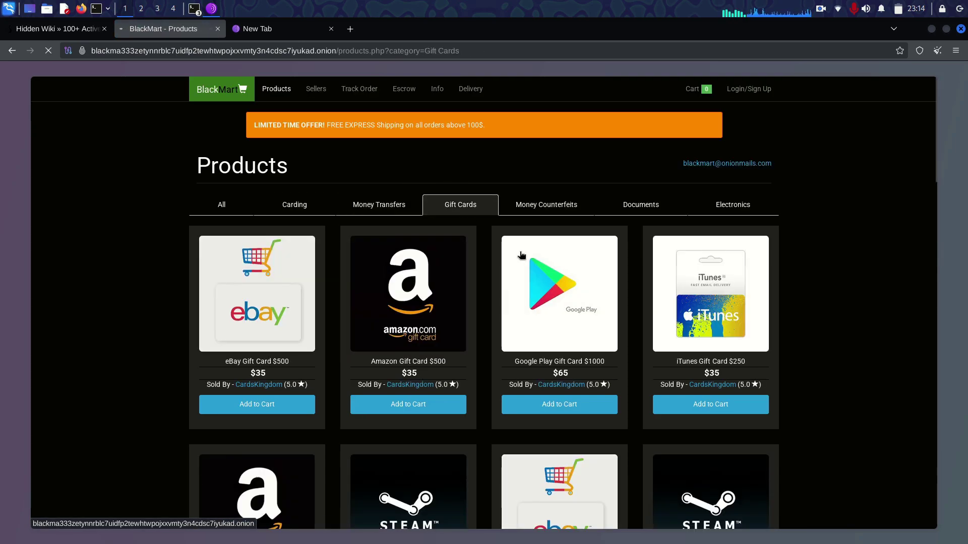
{"action": "scroll", "coordinate": [496, 357], "scroll_direction": "down", "scroll_amount": 10}
{"action": "scroll", "coordinate": [496, 355], "scroll_direction": "up", "scroll_amount": 10}
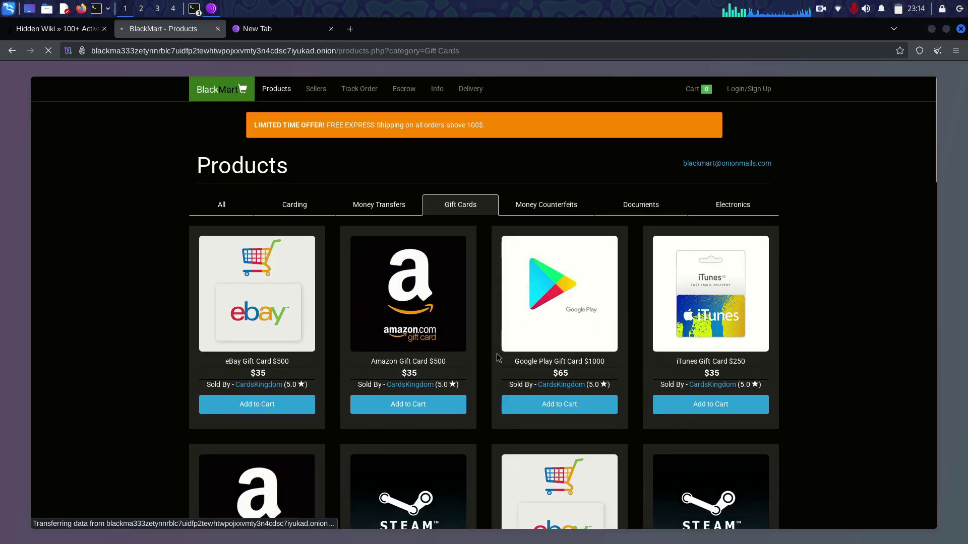
{"action": "left_click", "coordinate": [550, 203]}
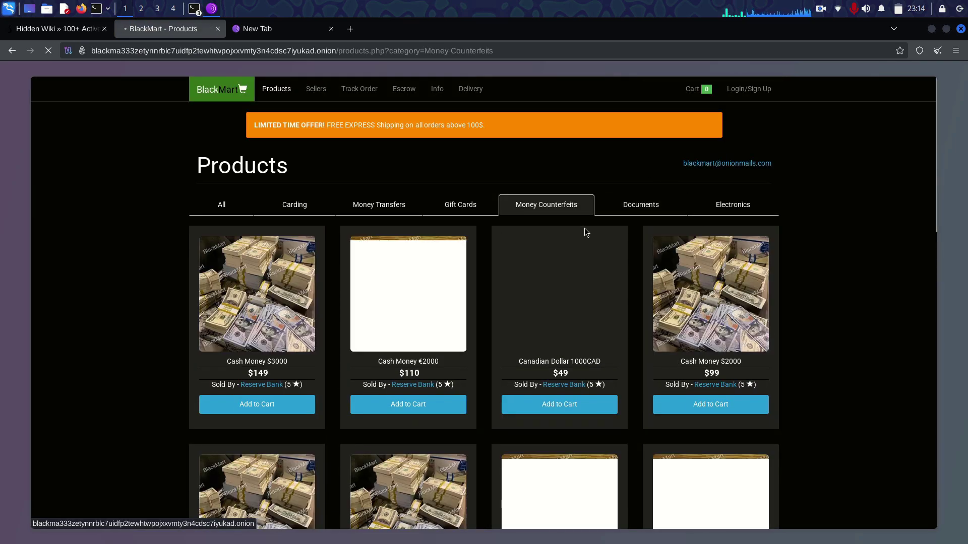
{"action": "scroll", "coordinate": [584, 227], "scroll_direction": "down", "scroll_amount": 10}
{"action": "scroll", "coordinate": [585, 228], "scroll_direction": "up", "scroll_amount": 6}
{"action": "scroll", "coordinate": [585, 228], "scroll_direction": "up", "scroll_amount": 3}
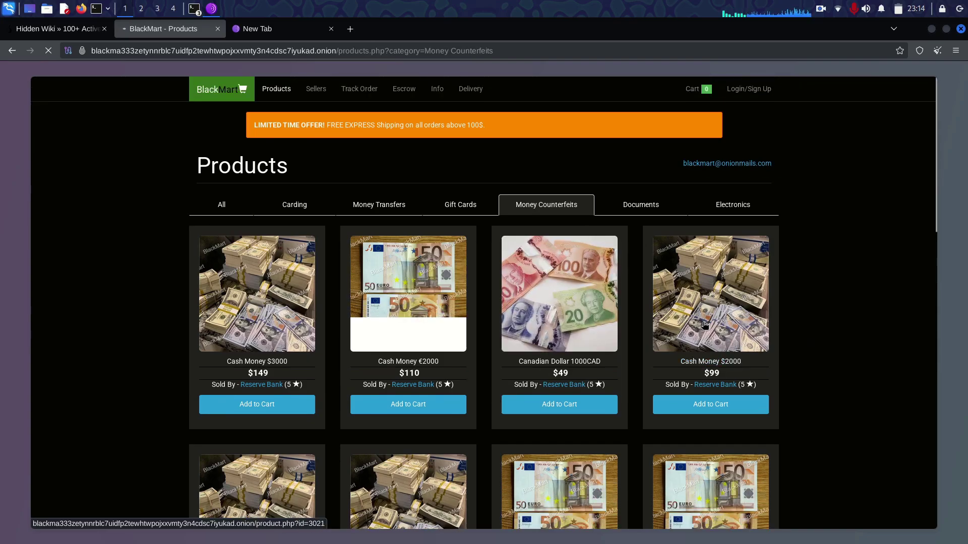
- Open the Cash Money $2000 product page and read through its reviews
{"action": "left_click", "coordinate": [719, 363]}
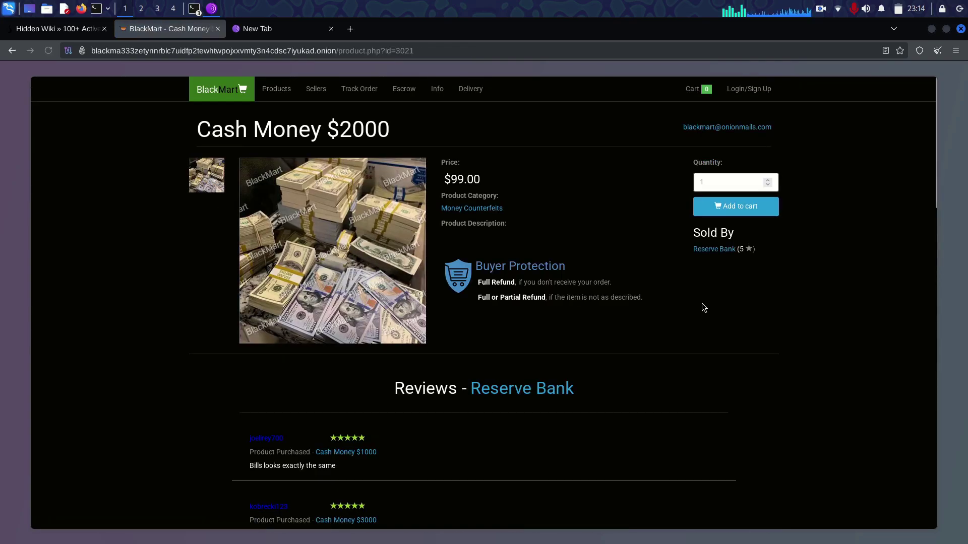
{"action": "scroll", "coordinate": [462, 211], "scroll_direction": "down", "scroll_amount": 10}
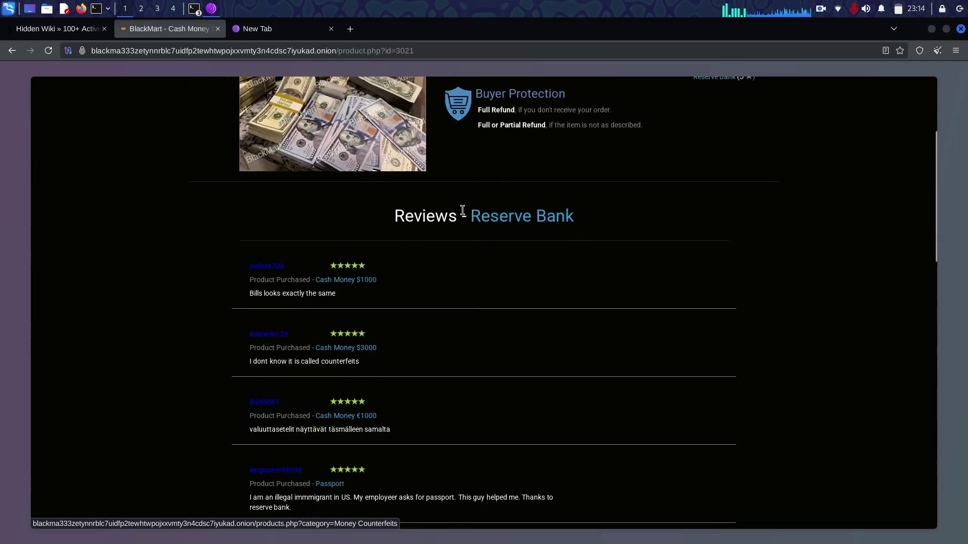
{"action": "scroll", "coordinate": [462, 211], "scroll_direction": "up", "scroll_amount": 8}
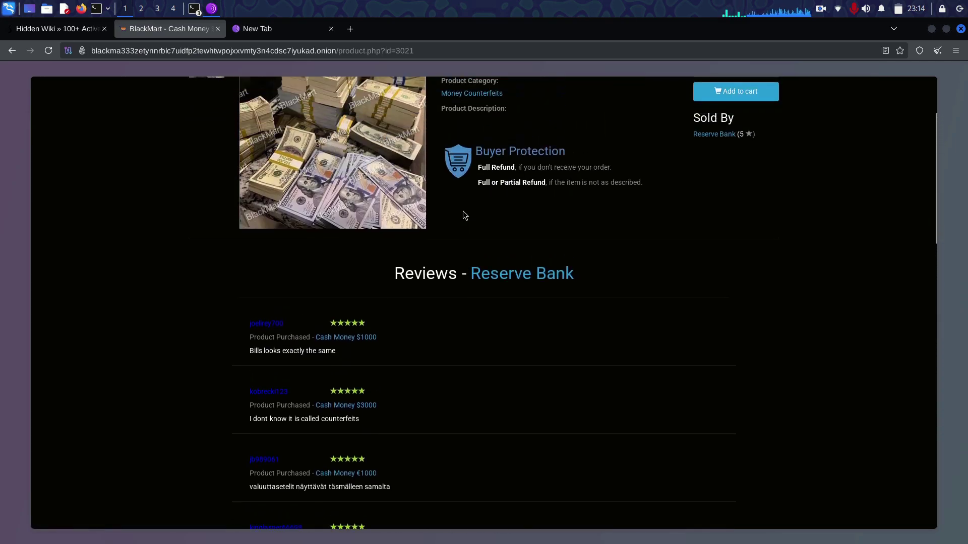
{"action": "scroll", "coordinate": [441, 327], "scroll_direction": "up", "scroll_amount": 3}
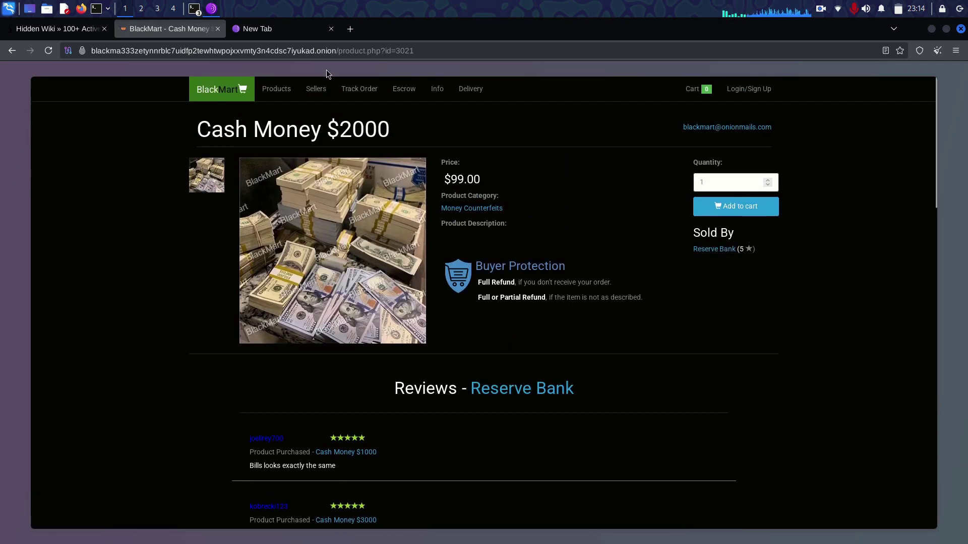
- Go back, view all categories, then return to the Money Counterfeits listing
{"action": "left_click", "coordinate": [12, 50]}
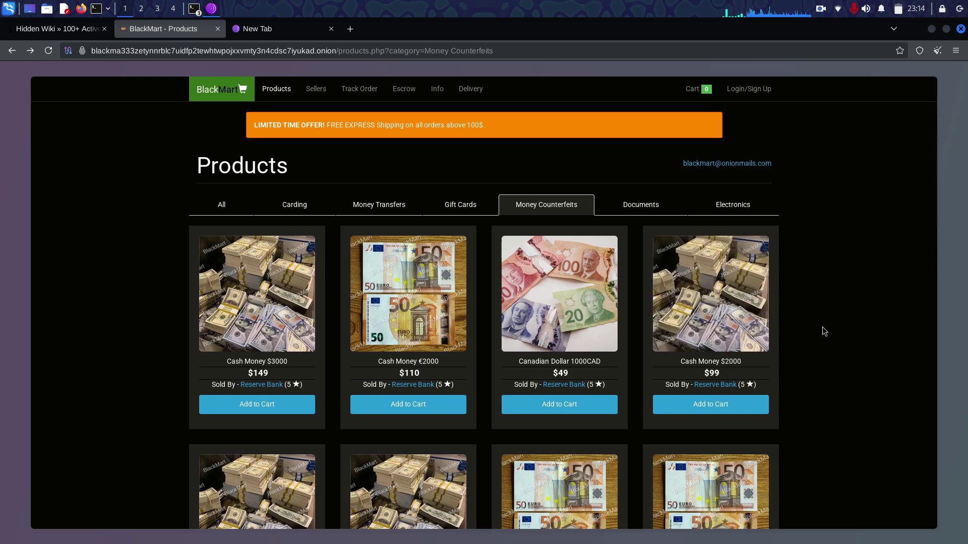
{"action": "left_click", "coordinate": [223, 202]}
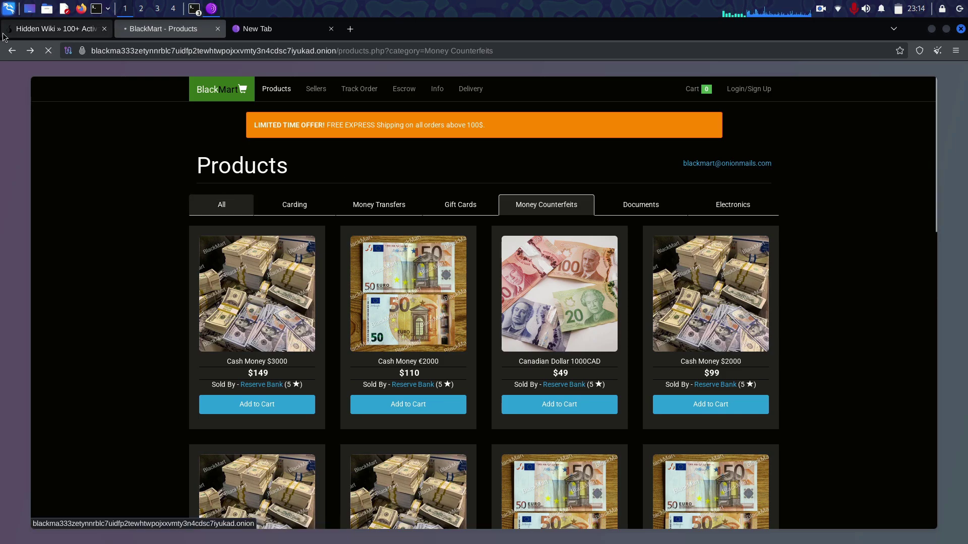
{"action": "left_click", "coordinate": [12, 51]}
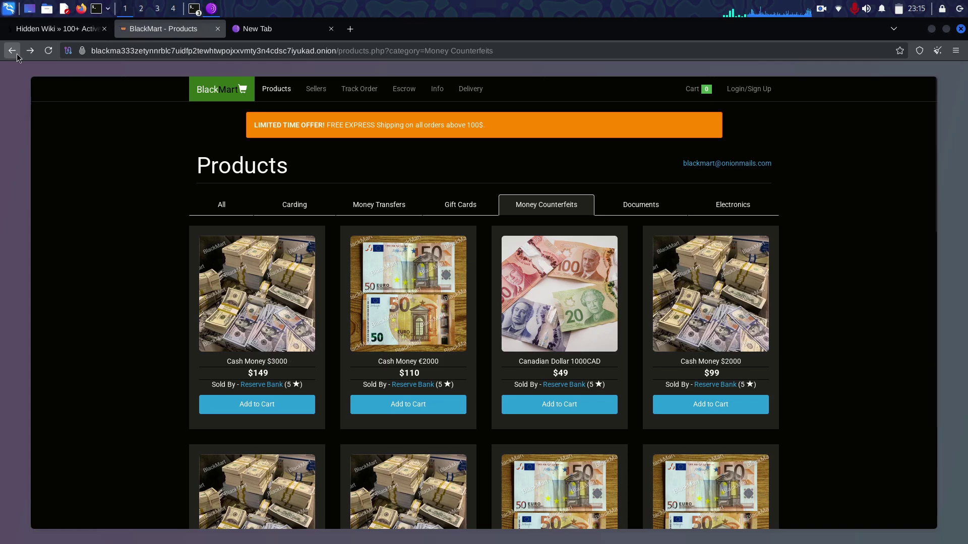
- Close the BlackMart tab and open the Caribbean Cards link in a new background tab
{"action": "key", "text": "ctrl+w"}
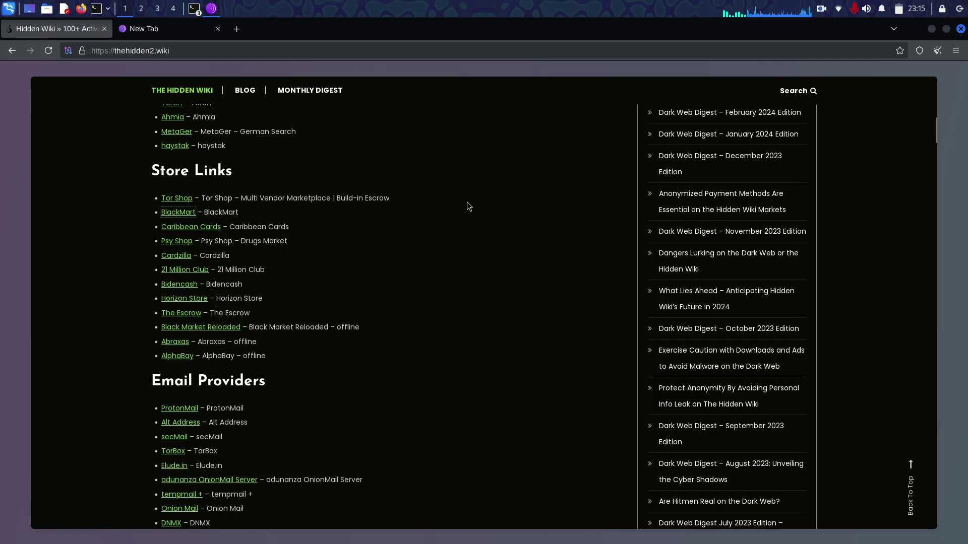
{"action": "right_click", "coordinate": [194, 226]}
{"action": "left_click", "coordinate": [217, 236]}
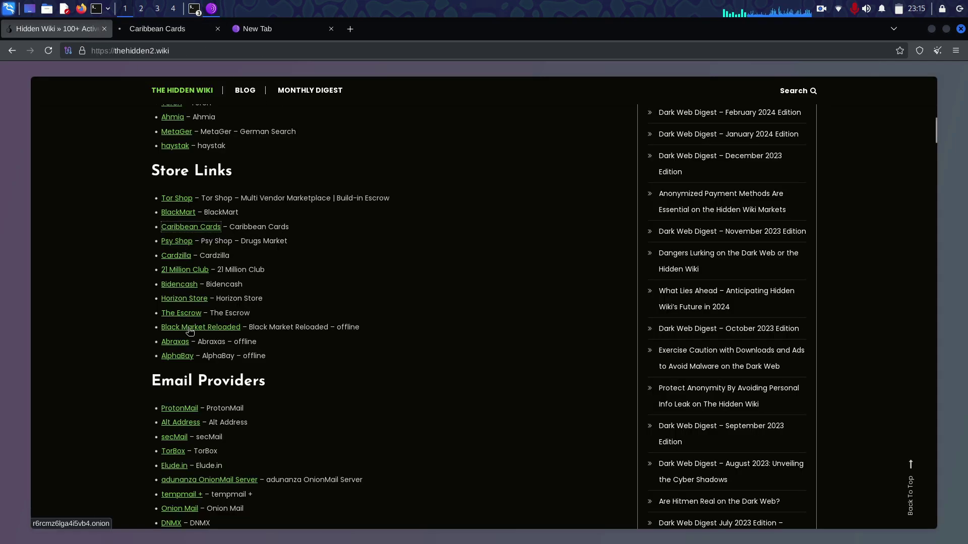
- Scroll down through the Hidden Wiki directory listings
{"action": "scroll", "coordinate": [288, 340], "scroll_direction": "down", "scroll_amount": 3}
{"action": "scroll", "coordinate": [288, 343], "scroll_direction": "down", "scroll_amount": 3}
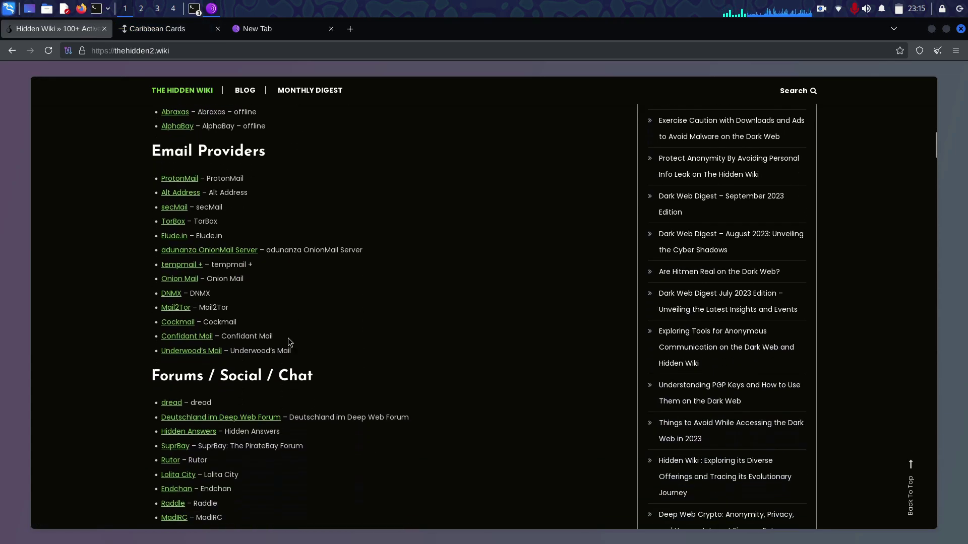
{"action": "scroll", "coordinate": [289, 339], "scroll_direction": "down", "scroll_amount": 3}
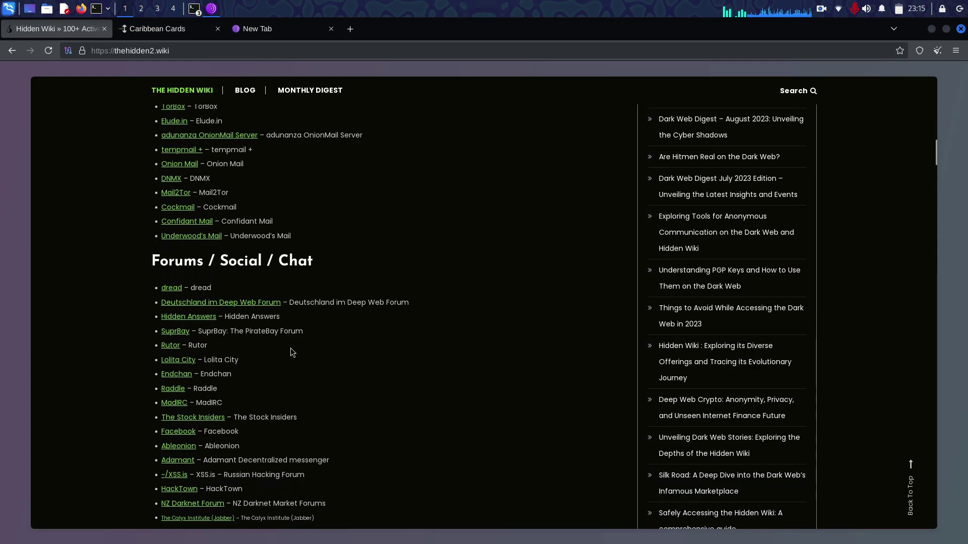
{"action": "scroll", "coordinate": [298, 359], "scroll_direction": "down", "scroll_amount": 6}
{"action": "scroll", "coordinate": [299, 364], "scroll_direction": "down", "scroll_amount": 1}
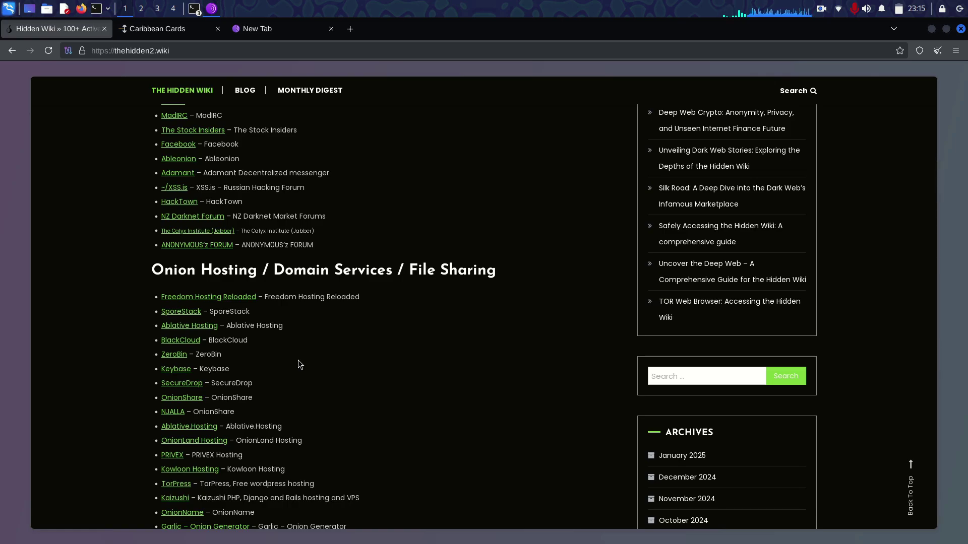
{"action": "scroll", "coordinate": [261, 324], "scroll_direction": "down", "scroll_amount": 3}
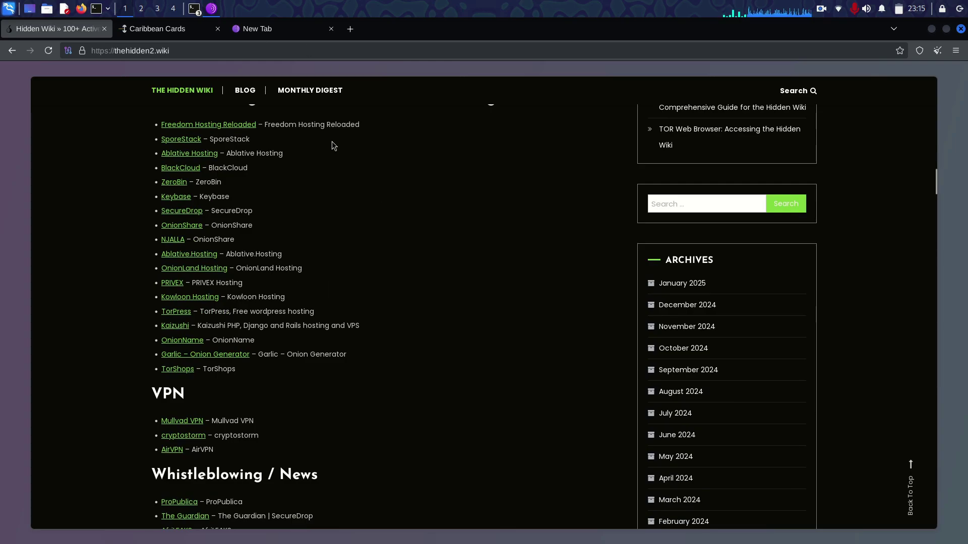
- On the Caribbean Cards tab, scroll through the Visa, MasterCard, Amex, Discover and prepaid offers
{"action": "left_click", "coordinate": [142, 30]}
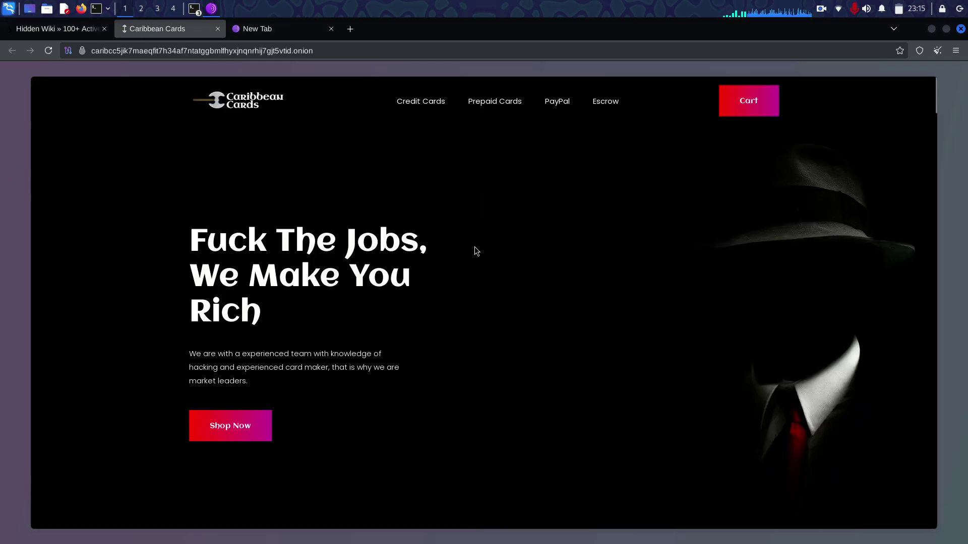
{"action": "scroll", "coordinate": [477, 251], "scroll_direction": "down", "scroll_amount": 1}
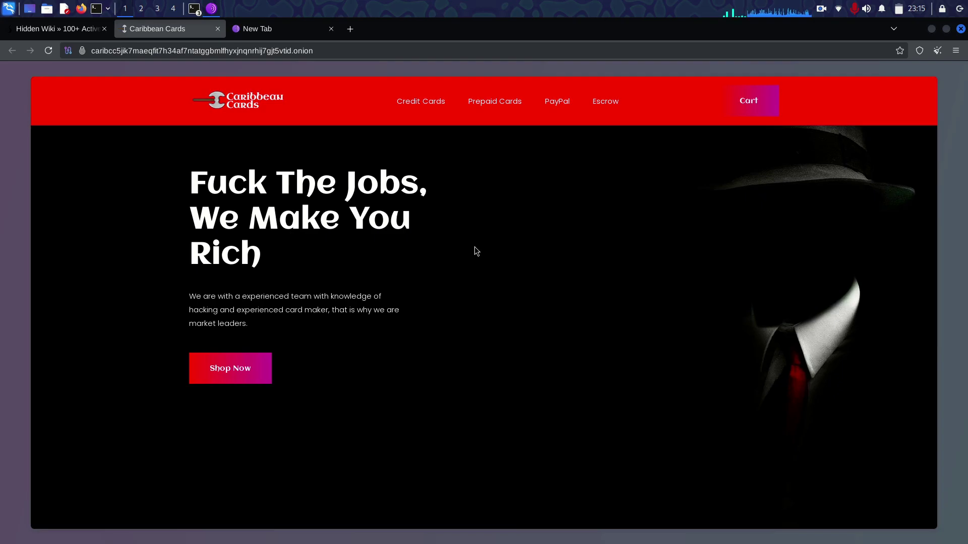
{"action": "scroll", "coordinate": [476, 251], "scroll_direction": "down", "scroll_amount": 10}
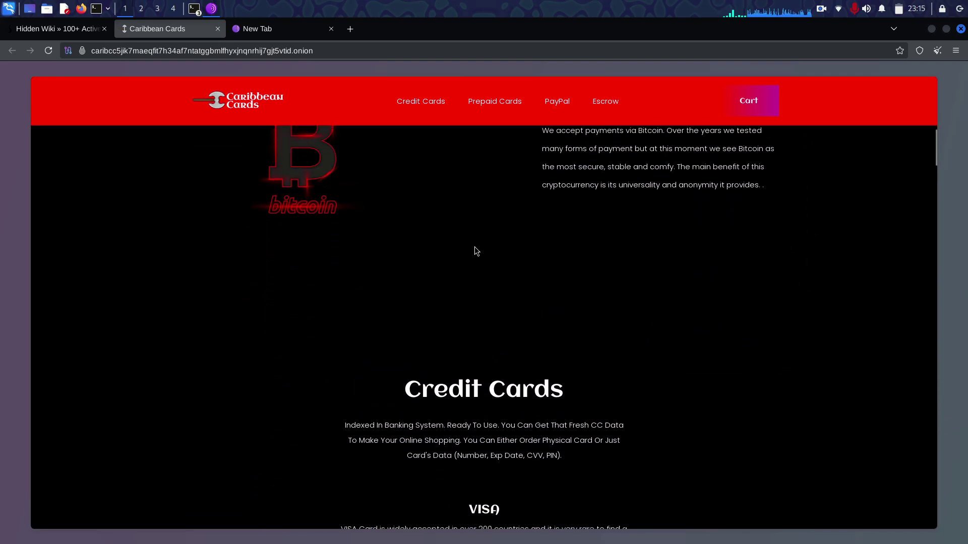
{"action": "scroll", "coordinate": [474, 247], "scroll_direction": "up", "scroll_amount": 10}
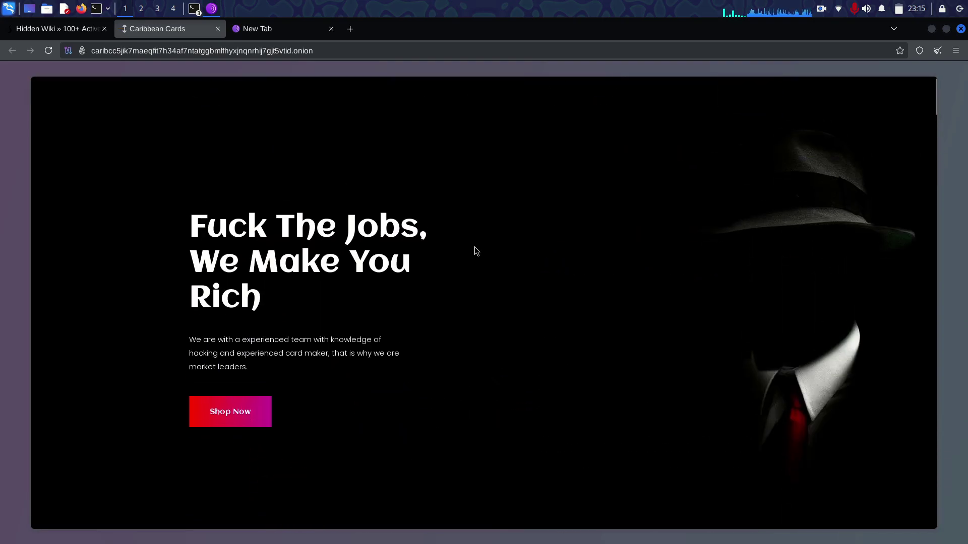
{"action": "scroll", "coordinate": [477, 251], "scroll_direction": "down", "scroll_amount": 15}
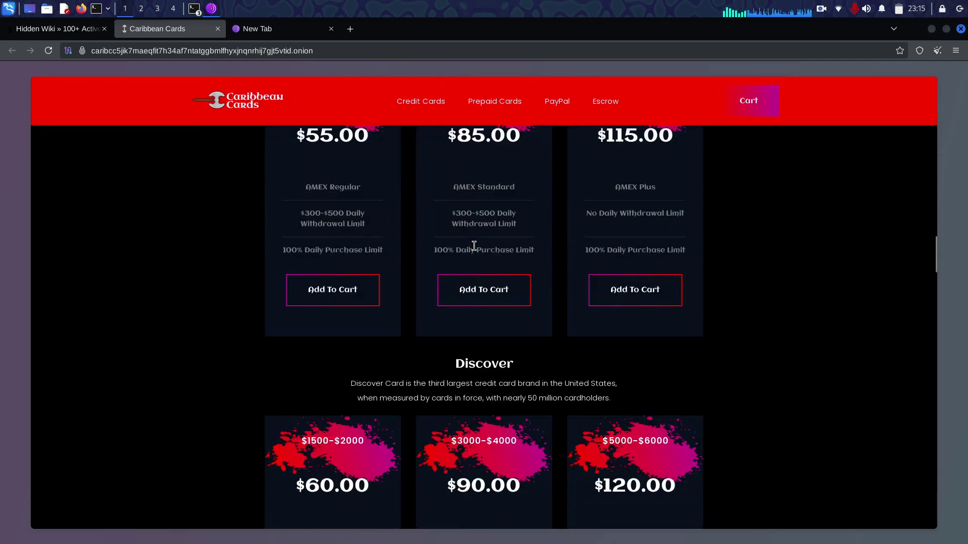
{"action": "scroll", "coordinate": [474, 247], "scroll_direction": "down", "scroll_amount": 20}
{"action": "scroll", "coordinate": [474, 247], "scroll_direction": "up", "scroll_amount": 4}
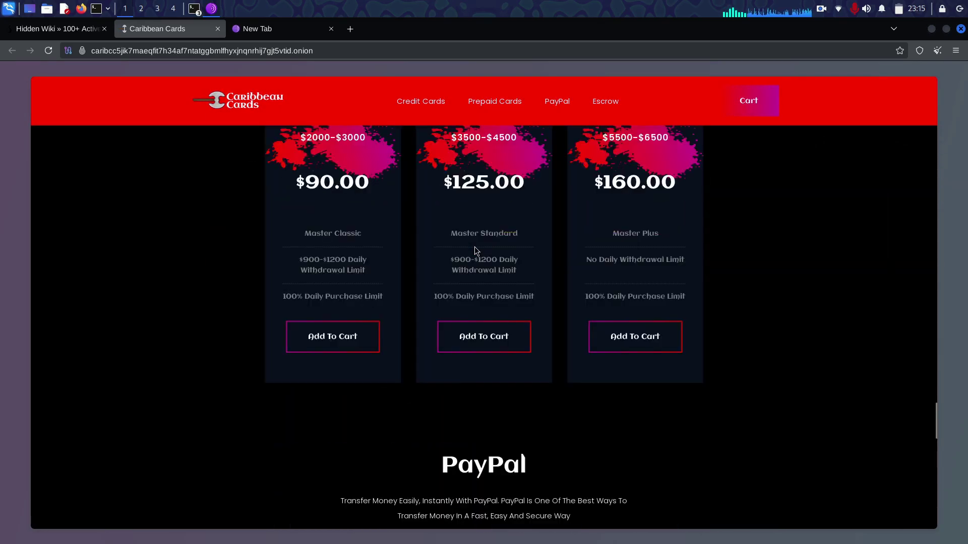
{"action": "scroll", "coordinate": [476, 250], "scroll_direction": "up", "scroll_amount": 15}
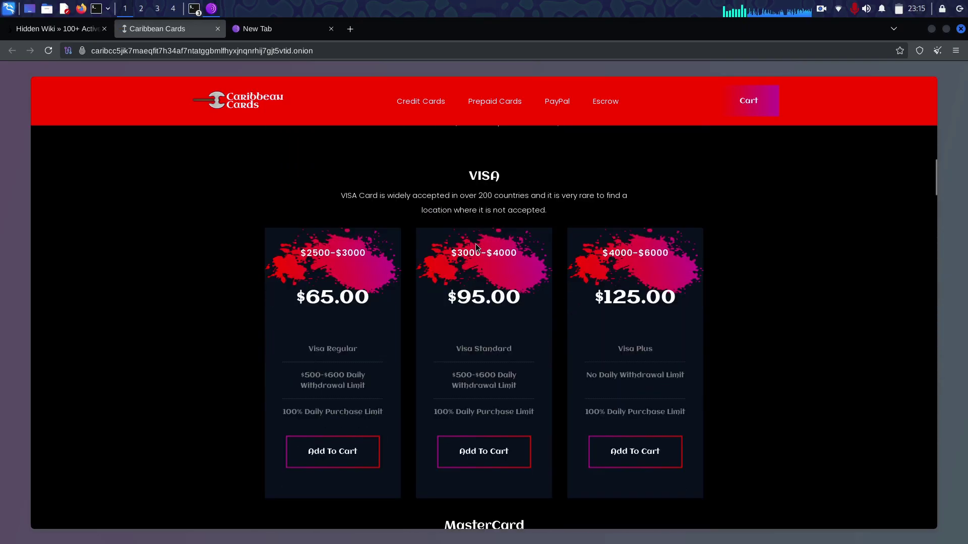
{"action": "scroll", "coordinate": [476, 244], "scroll_direction": "up", "scroll_amount": 6}
{"action": "scroll", "coordinate": [476, 244], "scroll_direction": "down", "scroll_amount": 7}
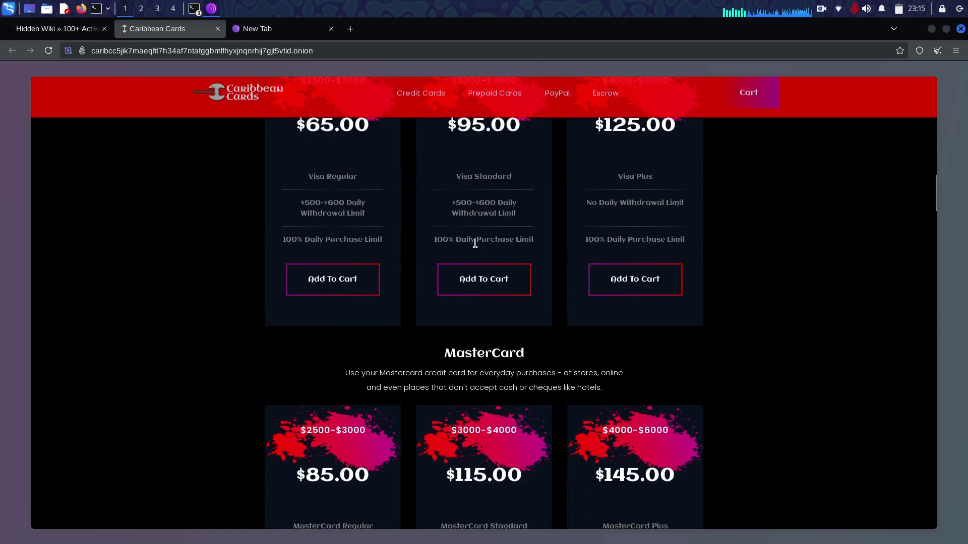
{"action": "scroll", "coordinate": [475, 244], "scroll_direction": "down", "scroll_amount": 20}
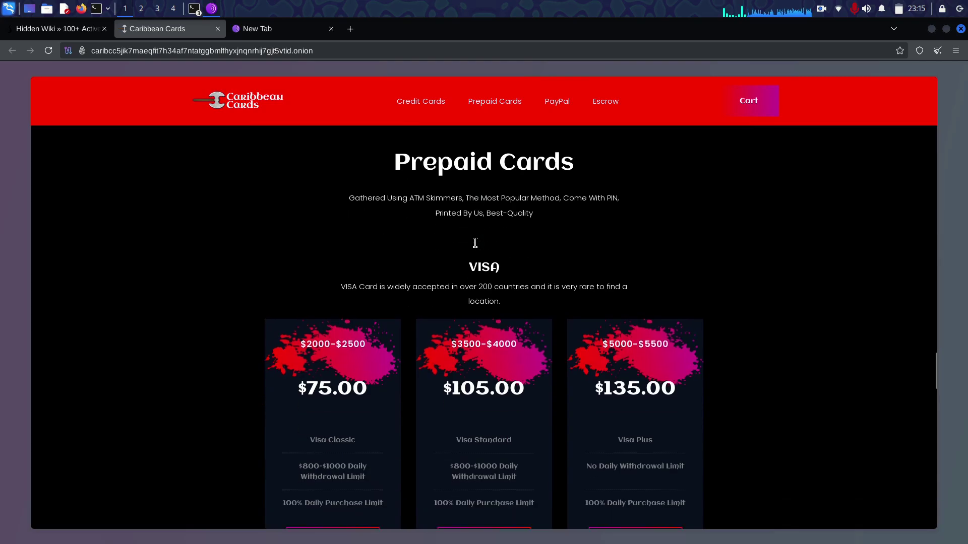
{"action": "scroll", "coordinate": [475, 243], "scroll_direction": "down", "scroll_amount": 15}
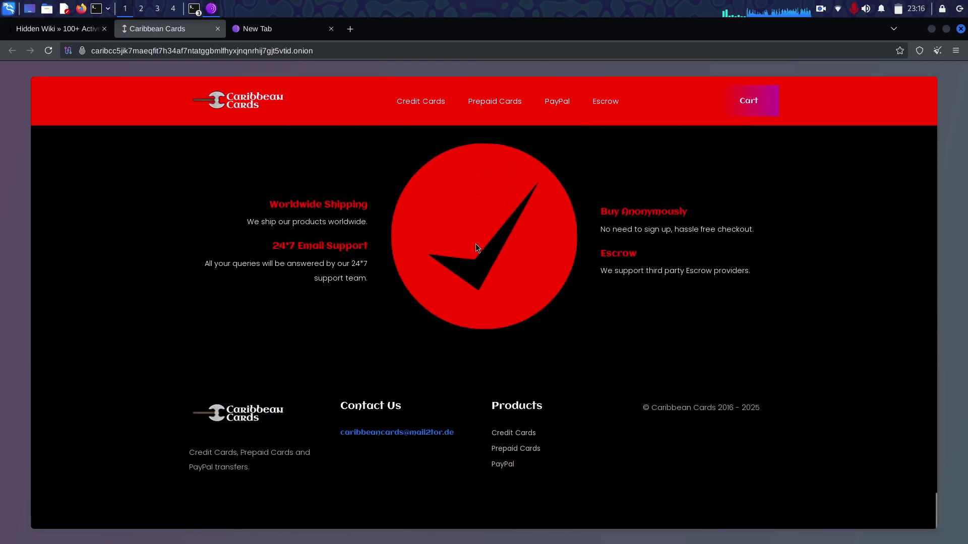
{"action": "scroll", "coordinate": [475, 243], "scroll_direction": "up", "scroll_amount": 16}
{"action": "scroll", "coordinate": [475, 243], "scroll_direction": "down", "scroll_amount": 10}
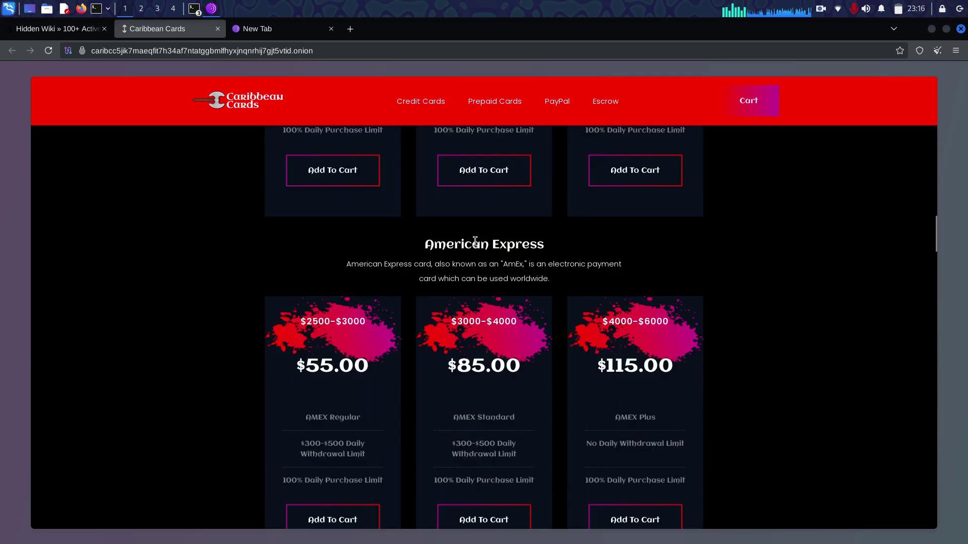
{"action": "scroll", "coordinate": [475, 242], "scroll_direction": "up", "scroll_amount": 20}
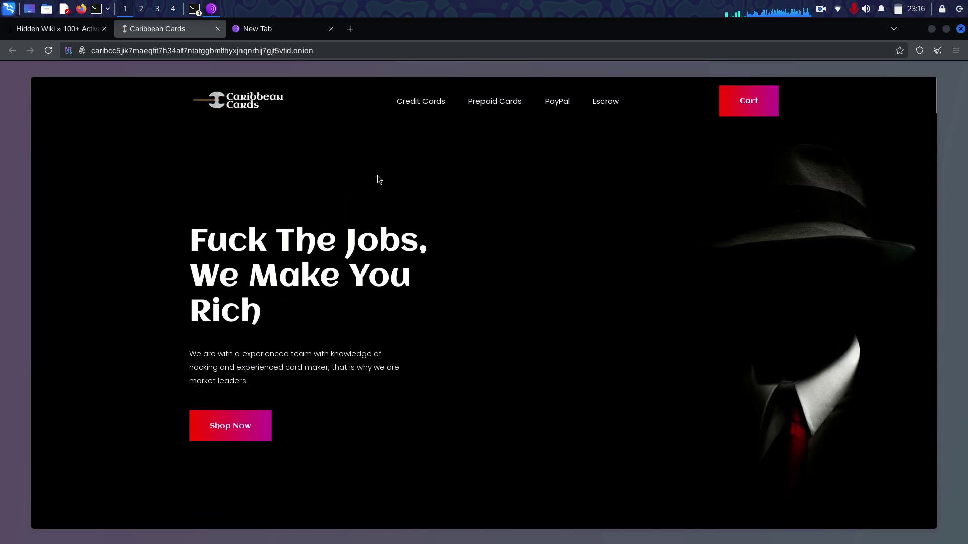
- Return to the Hidden Wiki, close the Caribbean Cards tab, and scroll down
{"action": "left_click", "coordinate": [55, 28]}
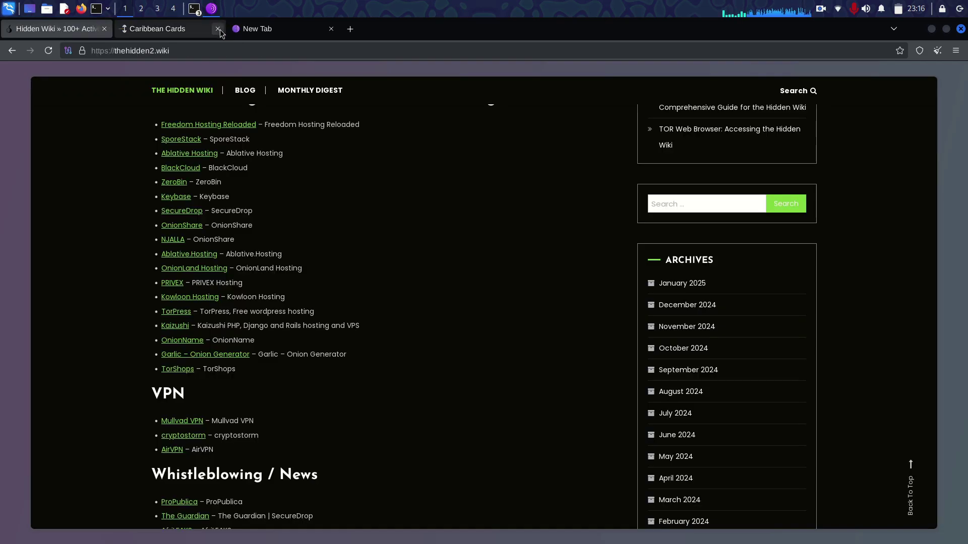
{"action": "left_click", "coordinate": [218, 29]}
{"action": "scroll", "coordinate": [398, 225], "scroll_direction": "down", "scroll_amount": 3}
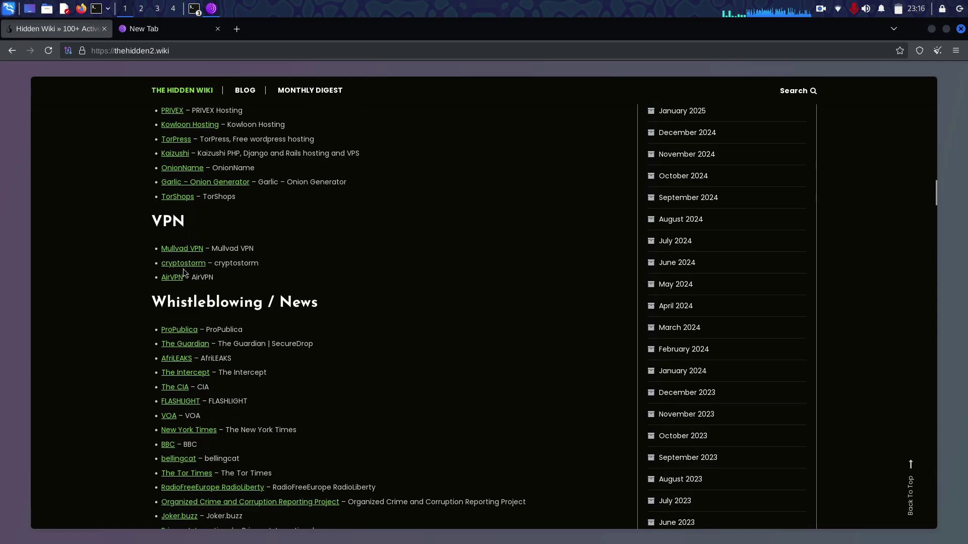
{"action": "scroll", "coordinate": [359, 309], "scroll_direction": "down", "scroll_amount": 2}
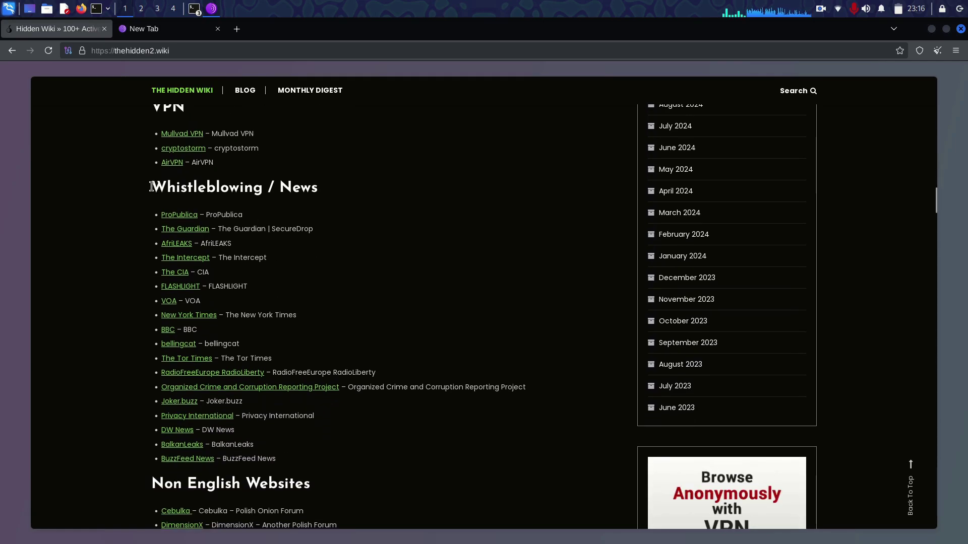
- Highlight the Whistleblowing / News heading and its link lists, then clear the selection
{"action": "left_click_drag", "start_coordinate": [151, 187], "coordinate": [332, 191]}
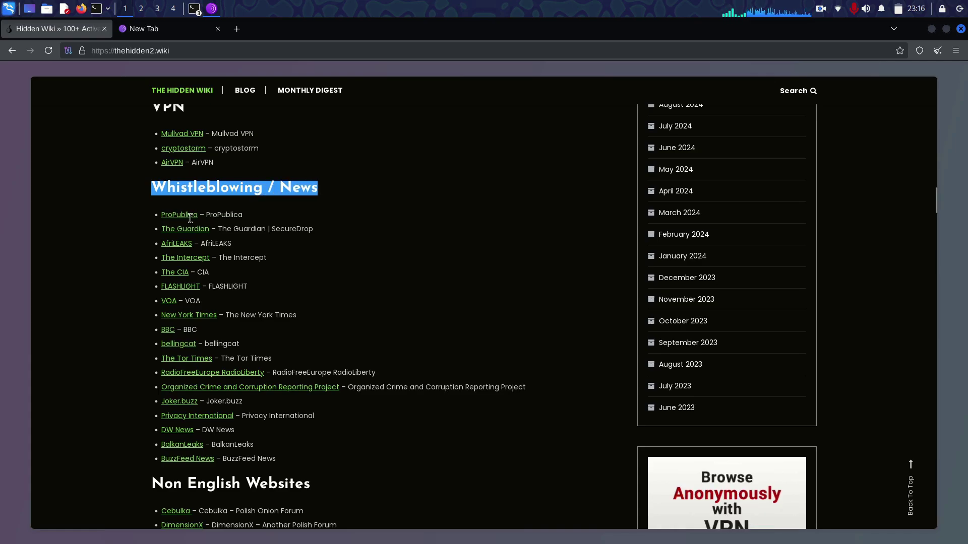
{"action": "left_click", "coordinate": [496, 220]}
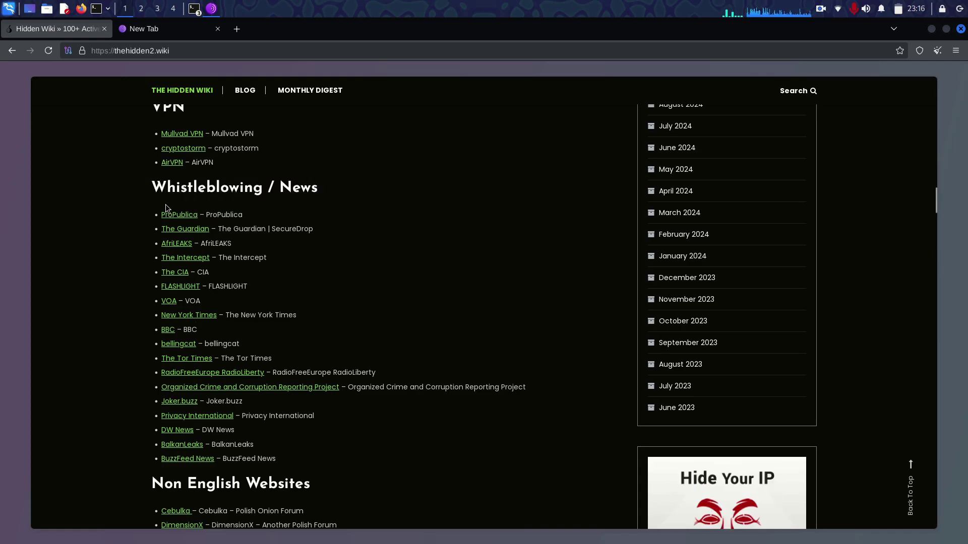
{"action": "left_click_drag", "start_coordinate": [155, 207], "coordinate": [330, 204]}
{"action": "left_click_drag", "start_coordinate": [151, 208], "coordinate": [291, 207]}
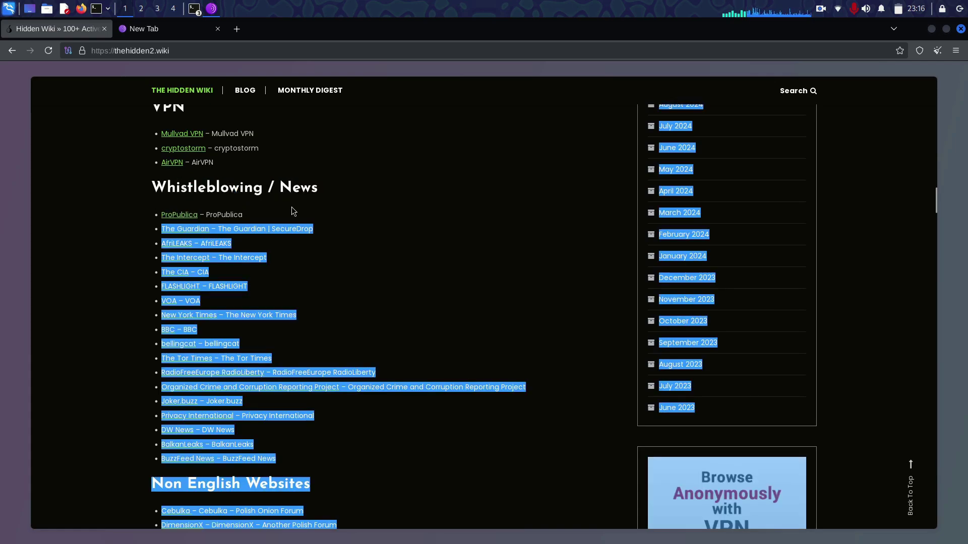
{"action": "left_click", "coordinate": [291, 207]}
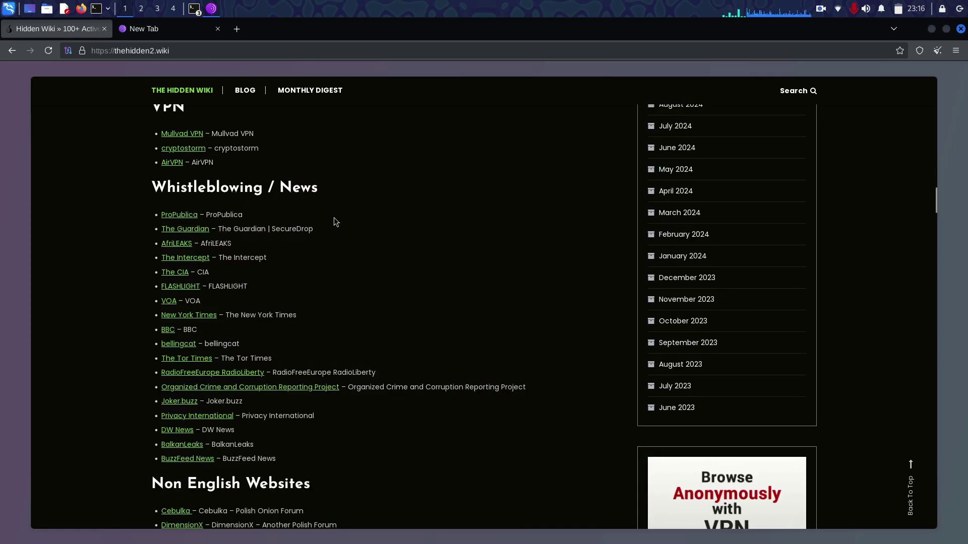
- Scroll down to the Non English Websites and Others link lists
{"action": "scroll", "coordinate": [348, 232], "scroll_direction": "down", "scroll_amount": 2}
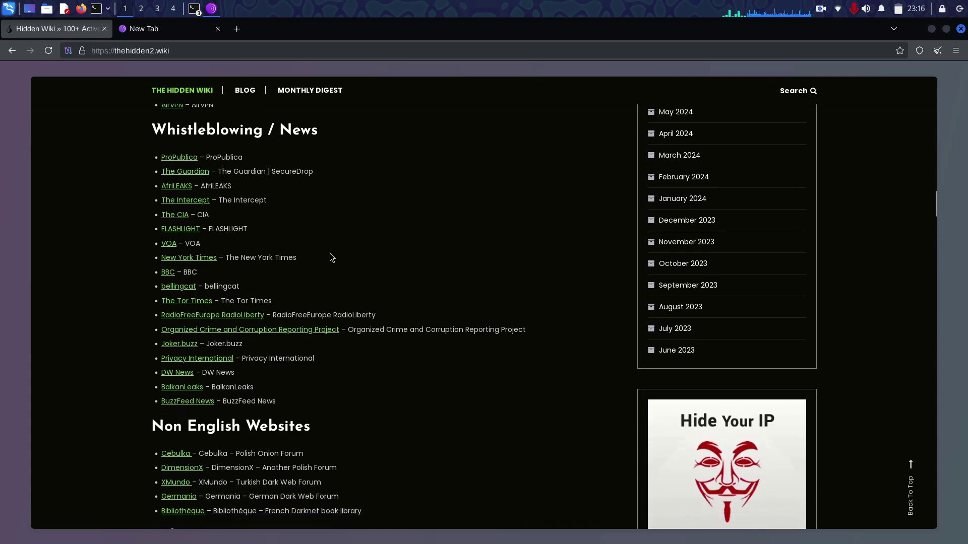
{"action": "scroll", "coordinate": [331, 257], "scroll_direction": "up", "scroll_amount": 6}
{"action": "scroll", "coordinate": [256, 269], "scroll_direction": "down", "scroll_amount": 12}
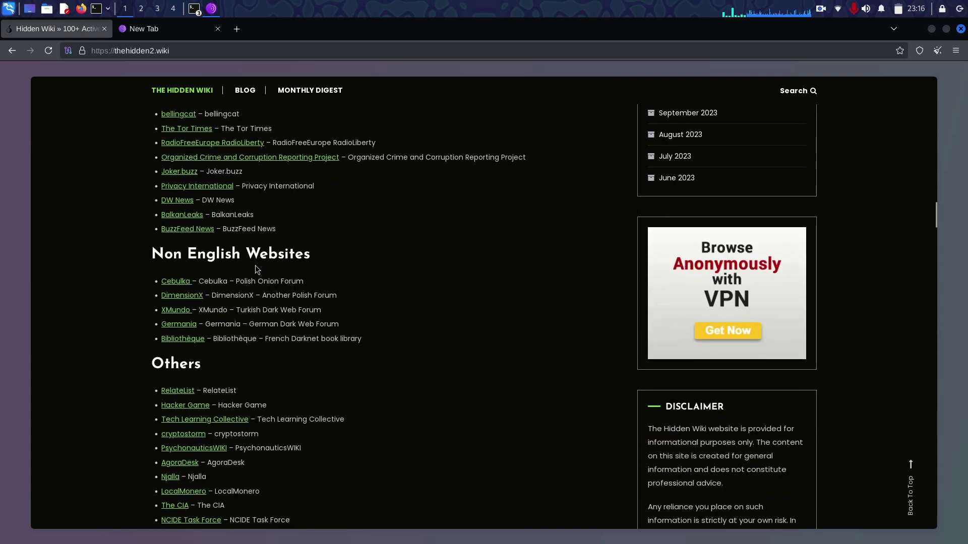
{"action": "scroll", "coordinate": [256, 269], "scroll_direction": "down", "scroll_amount": 2}
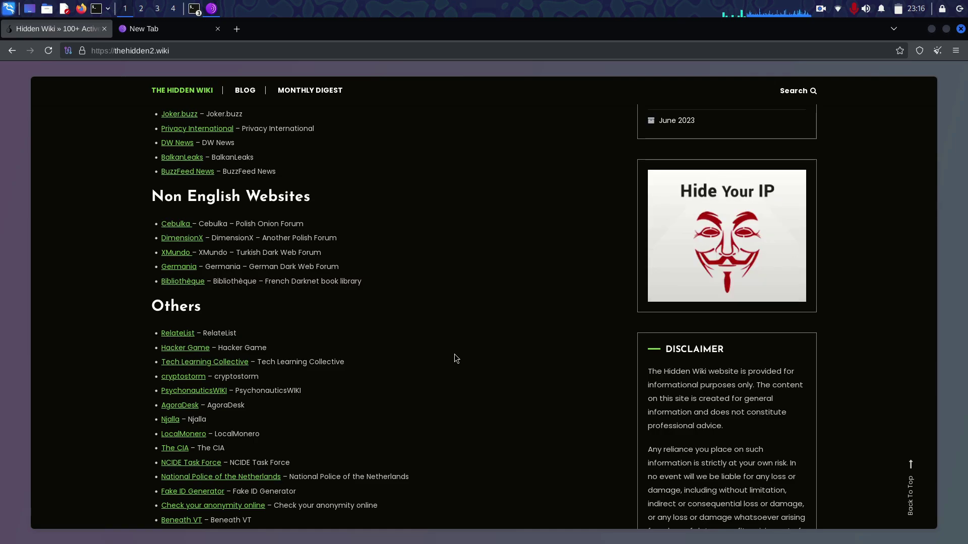
{"action": "scroll", "coordinate": [456, 359], "scroll_direction": "down", "scroll_amount": 2}
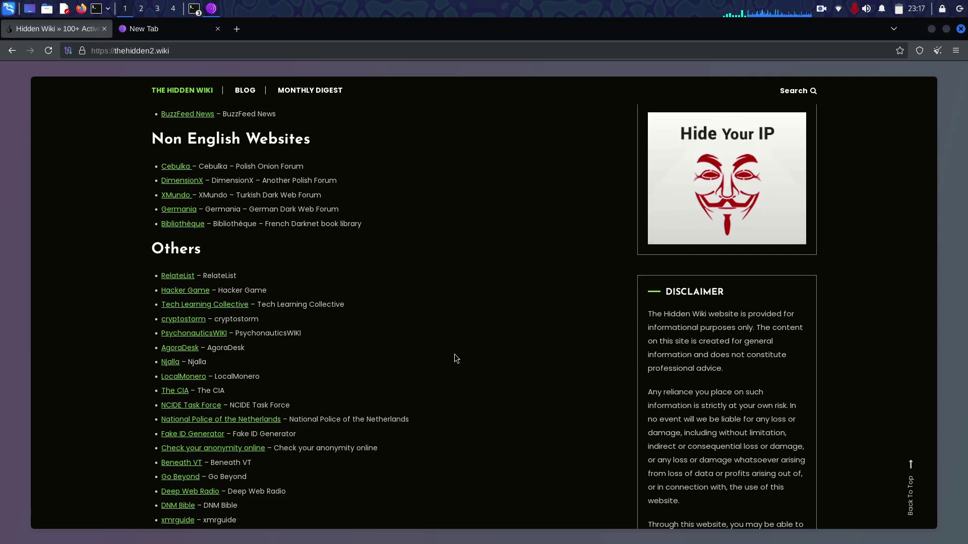
{"action": "scroll", "coordinate": [456, 359], "scroll_direction": "down", "scroll_amount": 15}
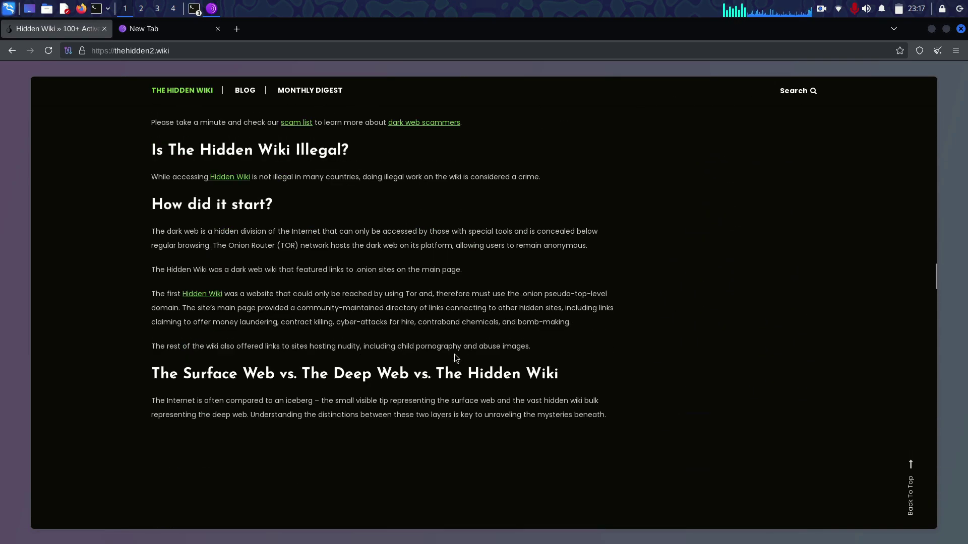
{"action": "scroll", "coordinate": [456, 359], "scroll_direction": "up", "scroll_amount": 15}
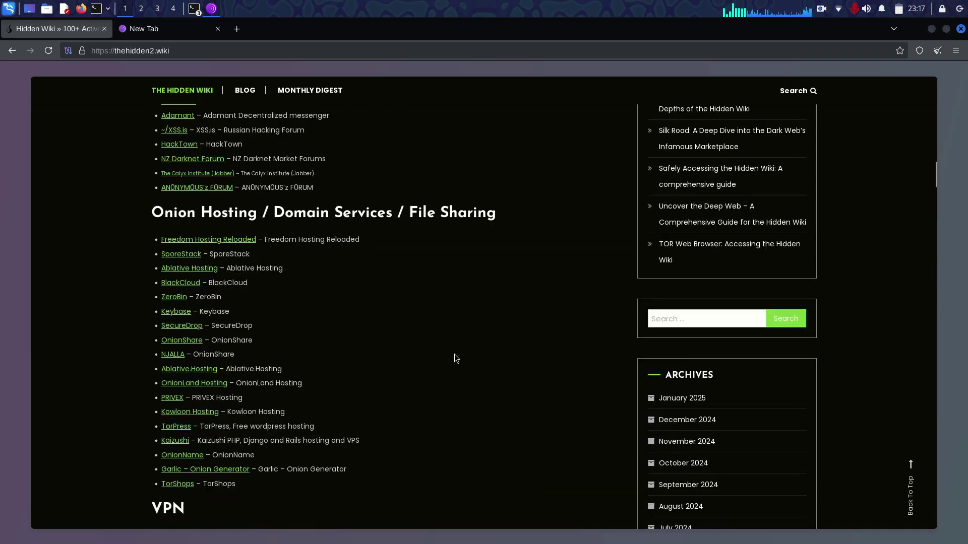
{"action": "scroll", "coordinate": [456, 359], "scroll_direction": "up", "scroll_amount": 15}
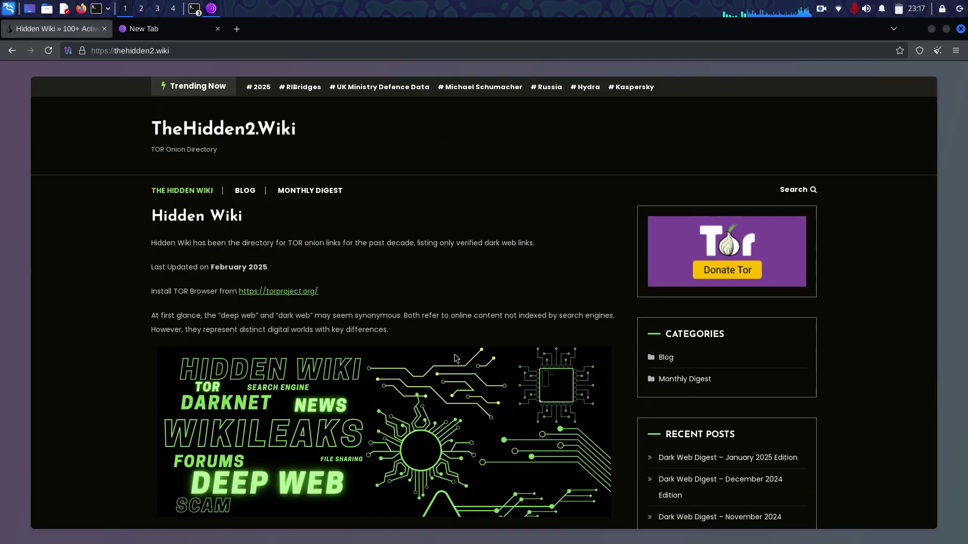
{"action": "scroll", "coordinate": [428, 316], "scroll_direction": "down", "scroll_amount": 15}
{"action": "scroll", "coordinate": [427, 316], "scroll_direction": "down", "scroll_amount": 8}
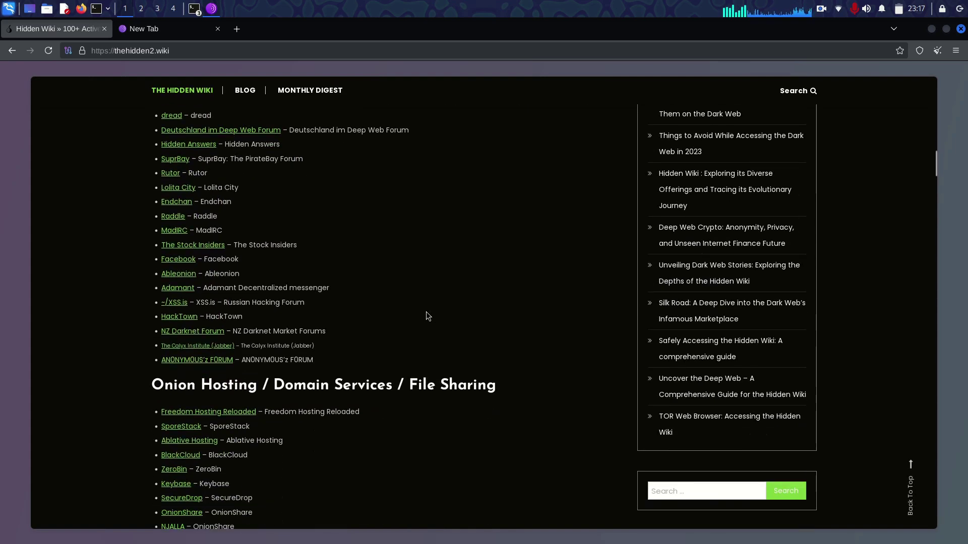
{"action": "scroll", "coordinate": [427, 316], "scroll_direction": "down", "scroll_amount": 3}
{"action": "scroll", "coordinate": [427, 316], "scroll_direction": "down", "scroll_amount": 2}
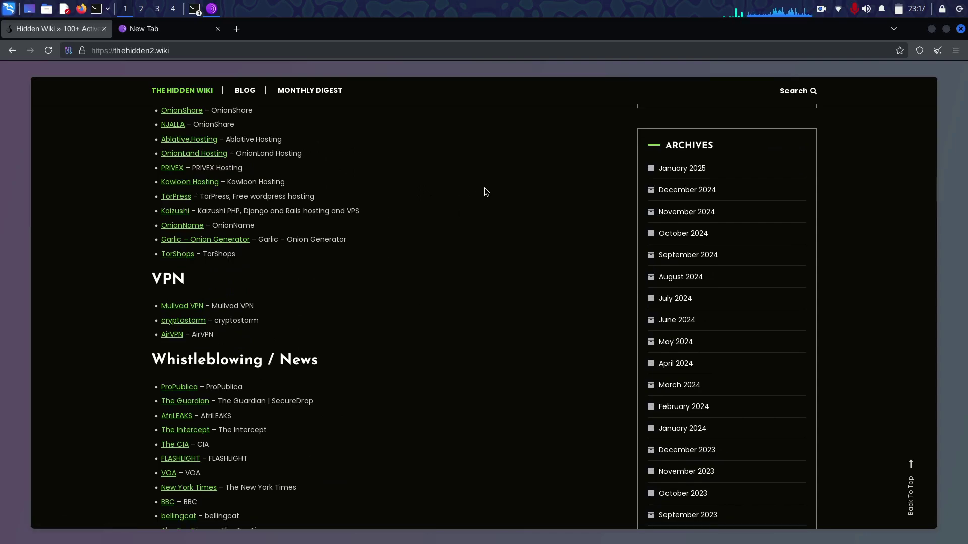
{"action": "scroll", "coordinate": [510, 184], "scroll_direction": "down", "scroll_amount": 11}
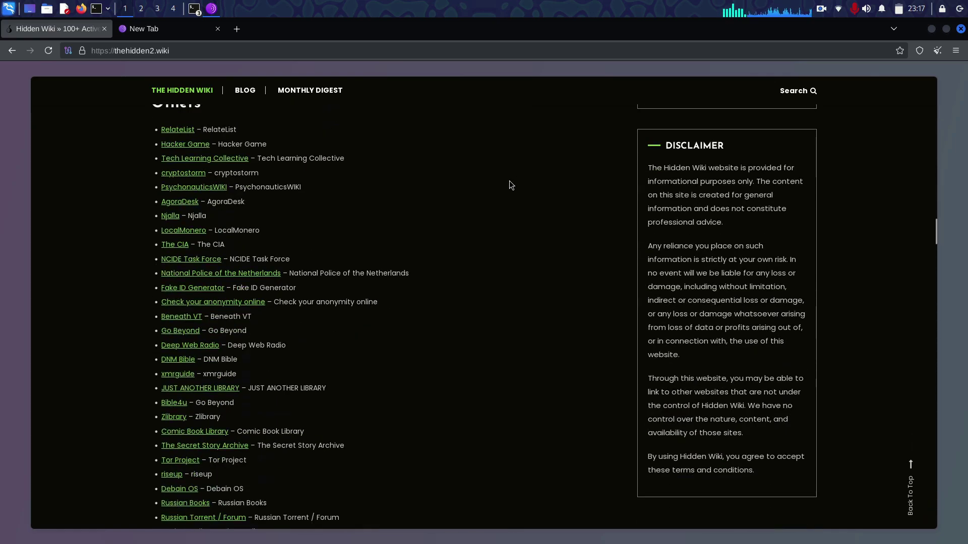
{"action": "scroll", "coordinate": [509, 181], "scroll_direction": "down", "scroll_amount": 1}
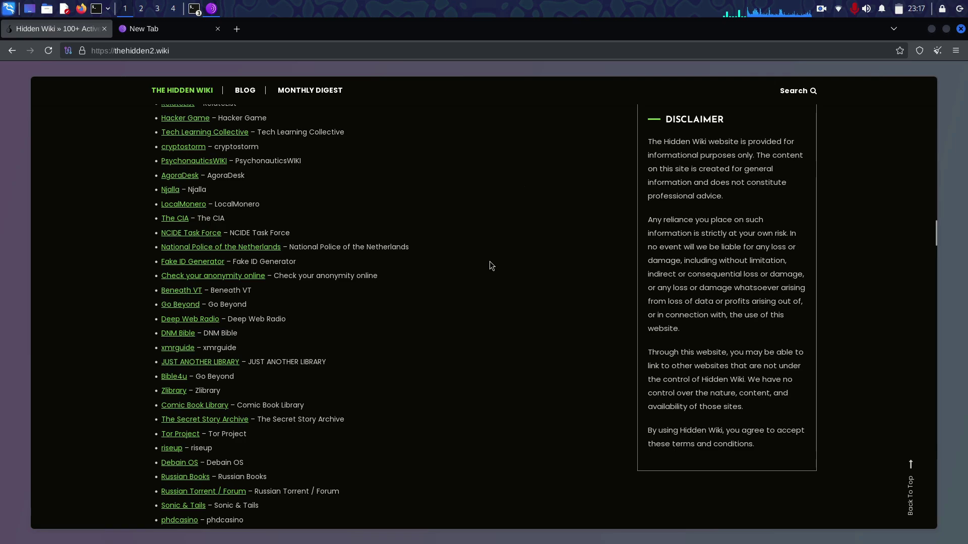
- Scroll through the articles, then back up to the TheHidden2.Wiki title and intro
{"action": "scroll", "coordinate": [489, 266], "scroll_direction": "down", "scroll_amount": 10}
{"action": "scroll", "coordinate": [489, 261], "scroll_direction": "down", "scroll_amount": 15}
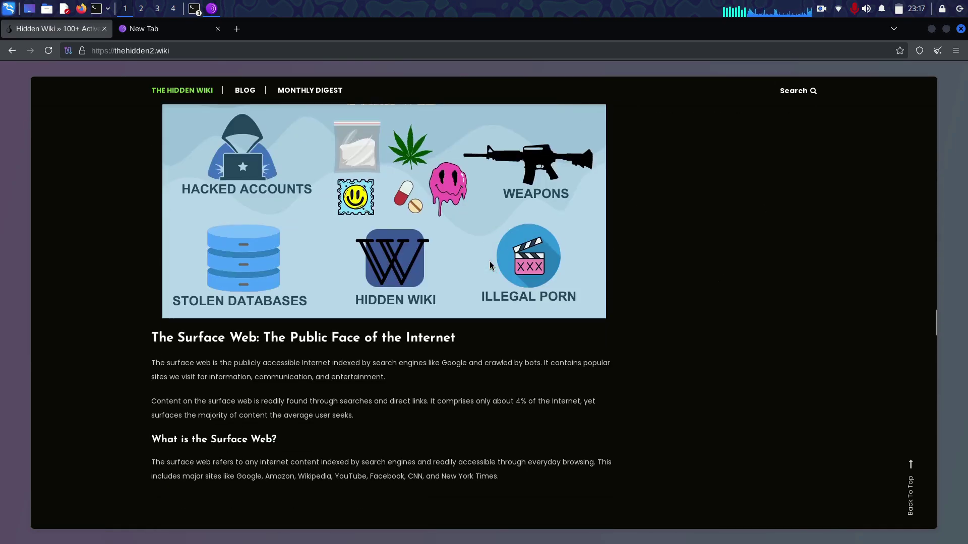
{"action": "scroll", "coordinate": [388, 239], "scroll_direction": "down", "scroll_amount": 12}
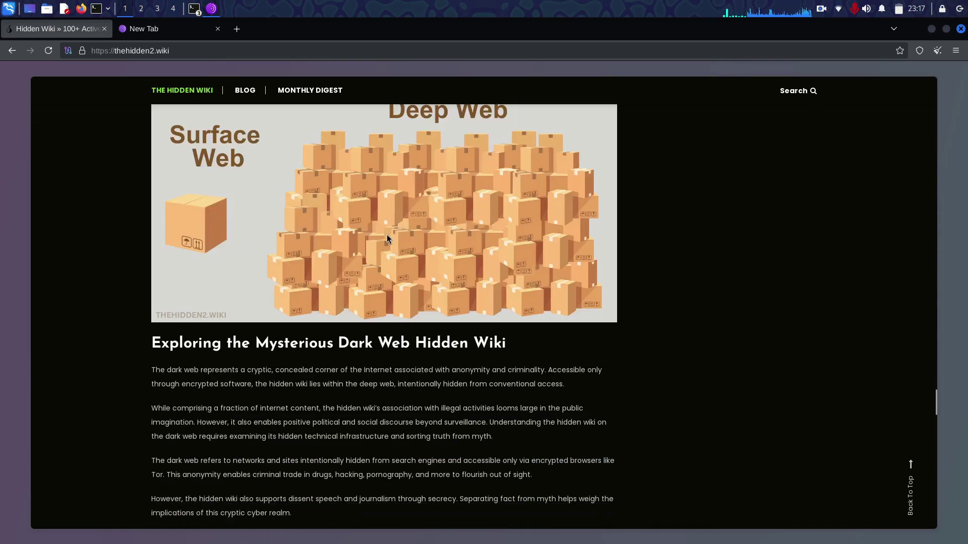
{"action": "scroll", "coordinate": [387, 239], "scroll_direction": "down", "scroll_amount": 5}
{"action": "scroll", "coordinate": [387, 239], "scroll_direction": "up", "scroll_amount": 15}
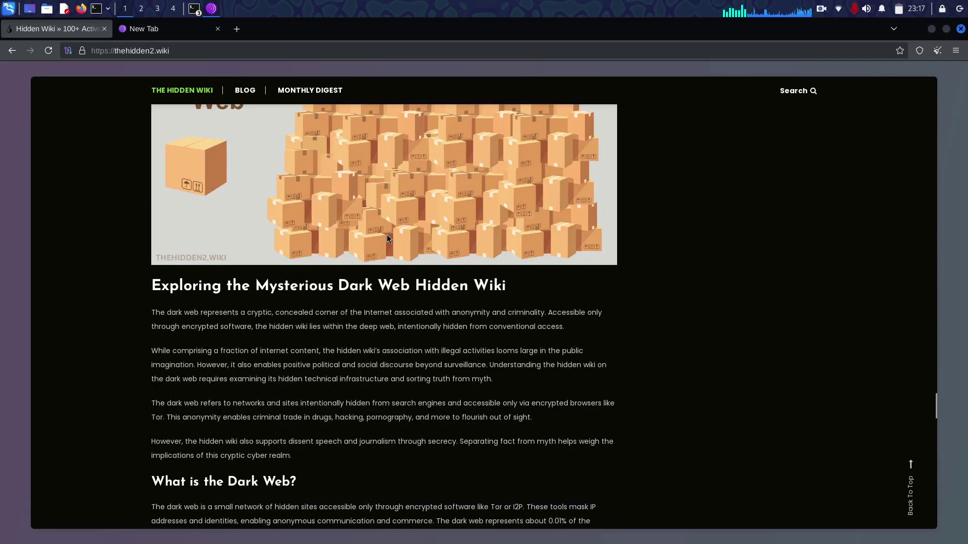
{"action": "scroll", "coordinate": [387, 239], "scroll_direction": "up", "scroll_amount": 12}
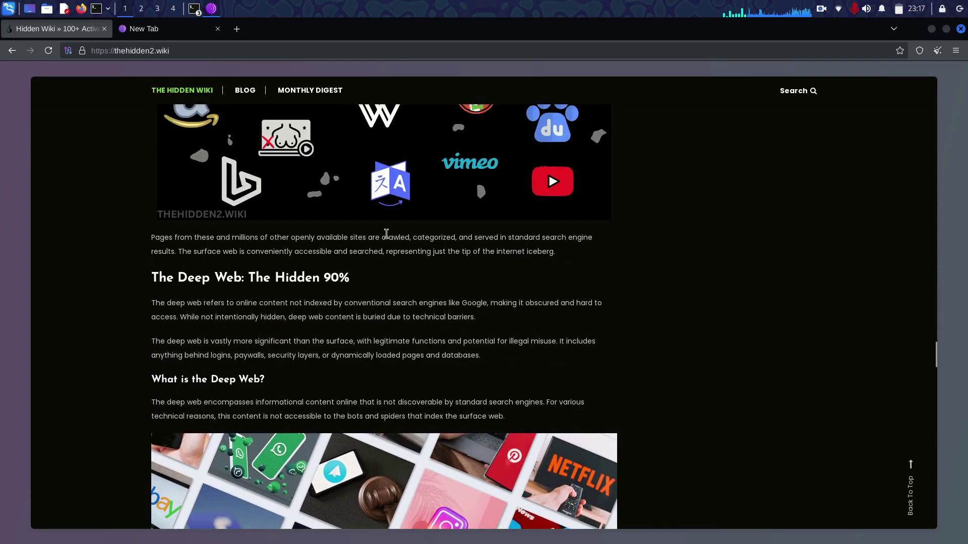
{"action": "scroll", "coordinate": [387, 239], "scroll_direction": "up", "scroll_amount": 15}
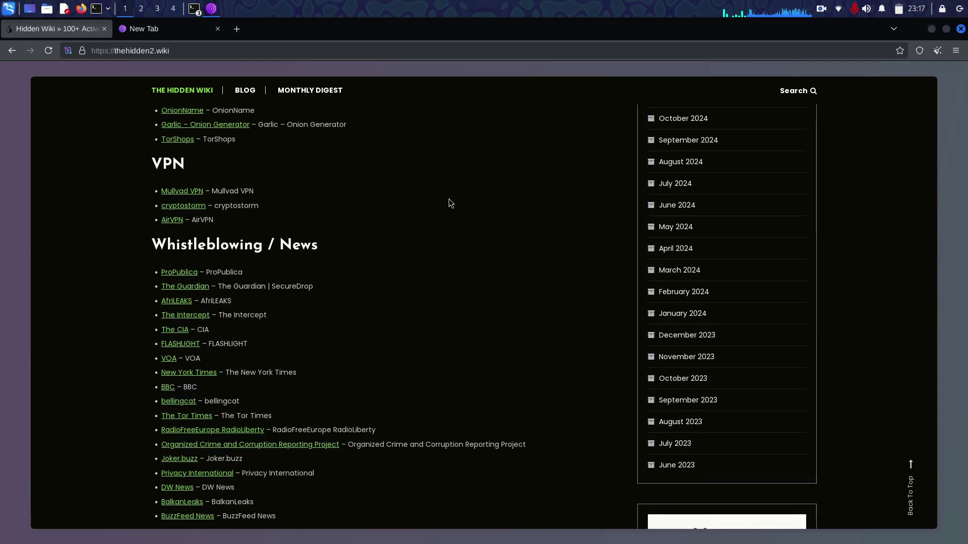
{"action": "scroll", "coordinate": [448, 199], "scroll_direction": "up", "scroll_amount": 12}
{"action": "scroll", "coordinate": [449, 199], "scroll_direction": "up", "scroll_amount": 15}
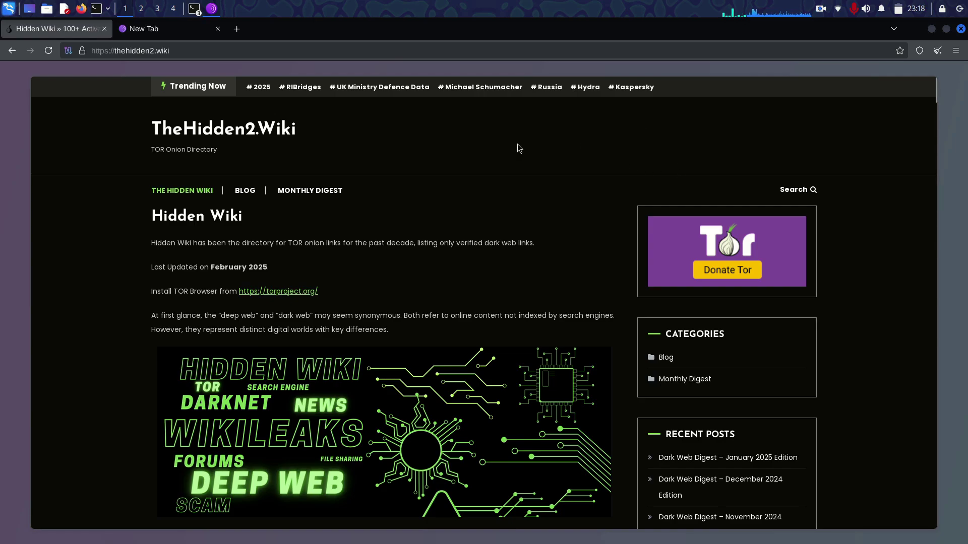
{"action": "scroll", "coordinate": [274, 419], "scroll_direction": "down", "scroll_amount": 10}
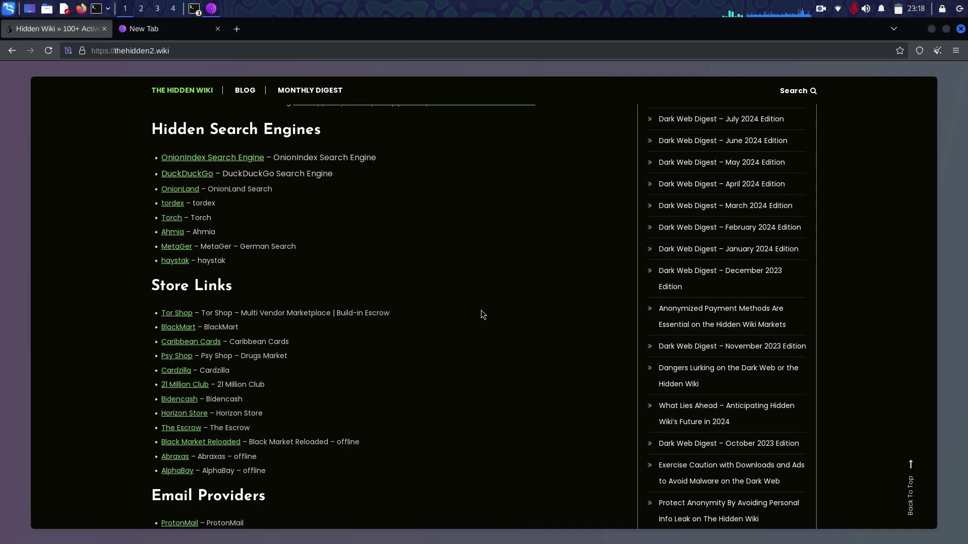
{"action": "scroll", "coordinate": [444, 222], "scroll_direction": "down", "scroll_amount": 6}
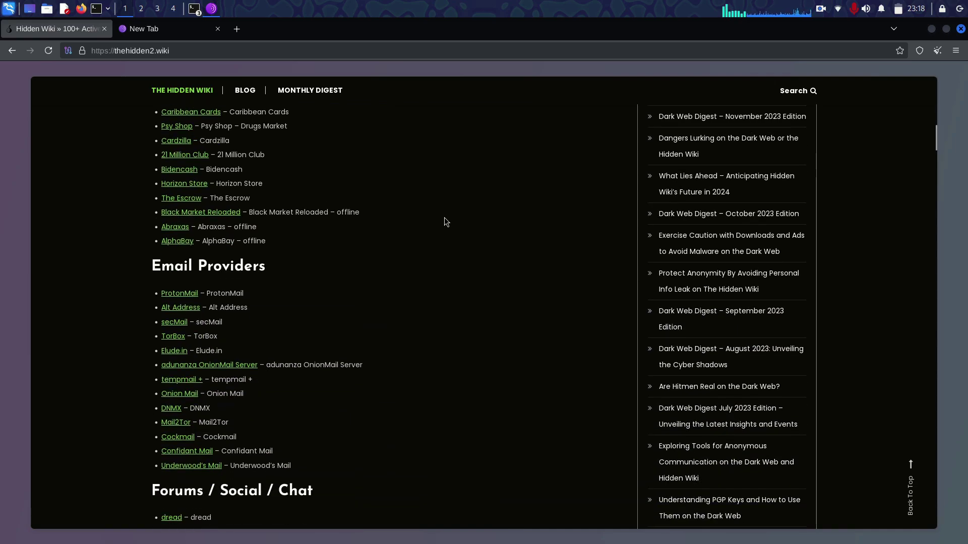
{"action": "scroll", "coordinate": [444, 222], "scroll_direction": "down", "scroll_amount": 8}
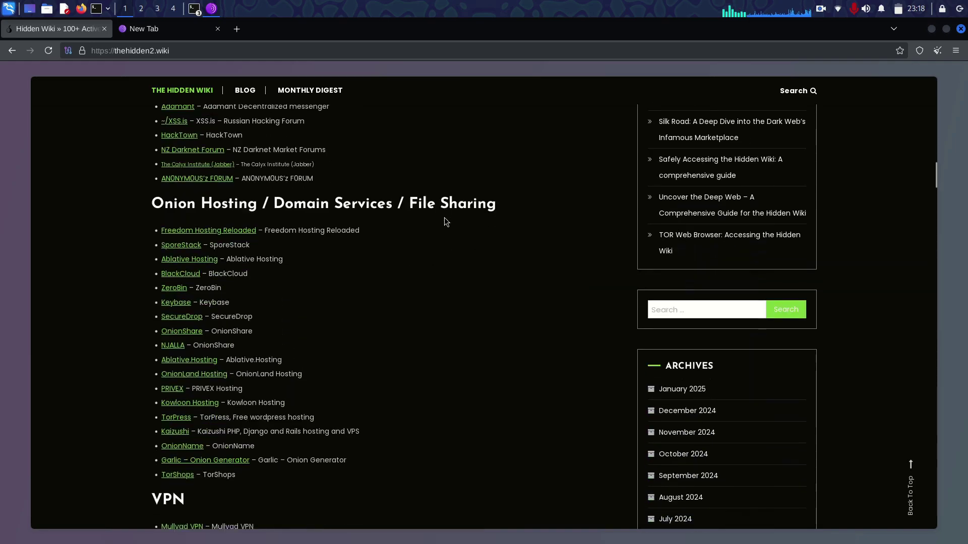
{"action": "scroll", "coordinate": [445, 222], "scroll_direction": "up", "scroll_amount": 15}
{"action": "scroll", "coordinate": [444, 222], "scroll_direction": "up", "scroll_amount": 10}
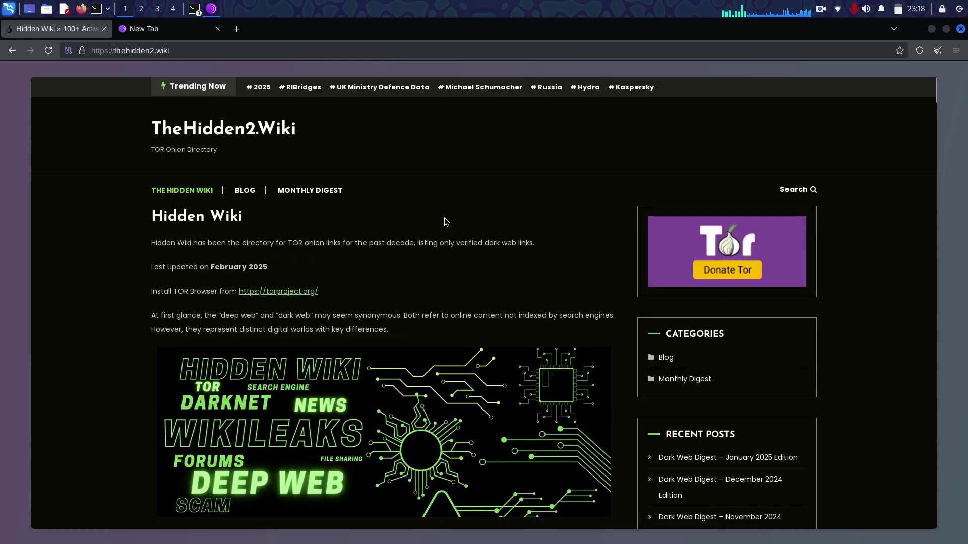
{"action": "scroll", "coordinate": [445, 222], "scroll_direction": "down", "scroll_amount": 20}
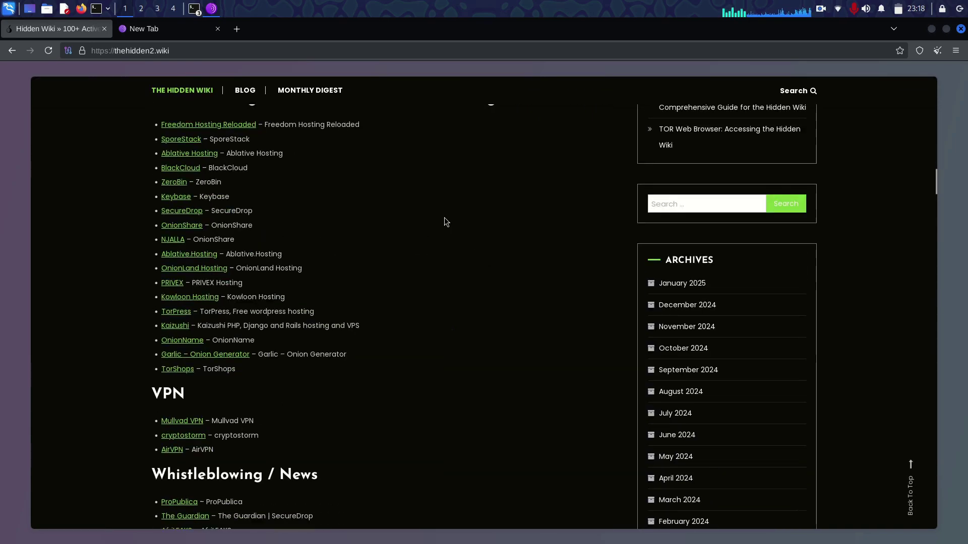
{"action": "scroll", "coordinate": [445, 222], "scroll_direction": "up", "scroll_amount": 10}
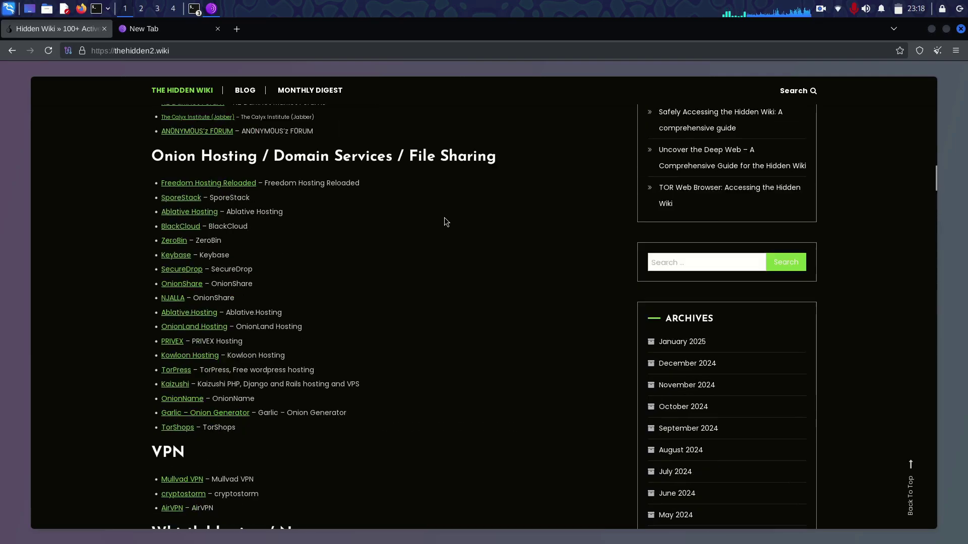
{"action": "scroll", "coordinate": [445, 222], "scroll_direction": "up", "scroll_amount": 10}
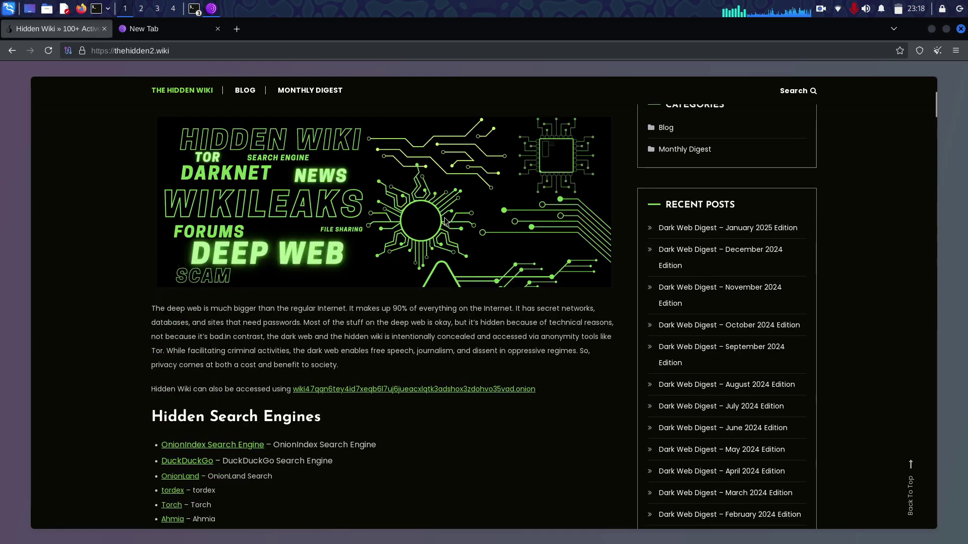
{"action": "scroll", "coordinate": [445, 221], "scroll_direction": "up", "scroll_amount": 3}
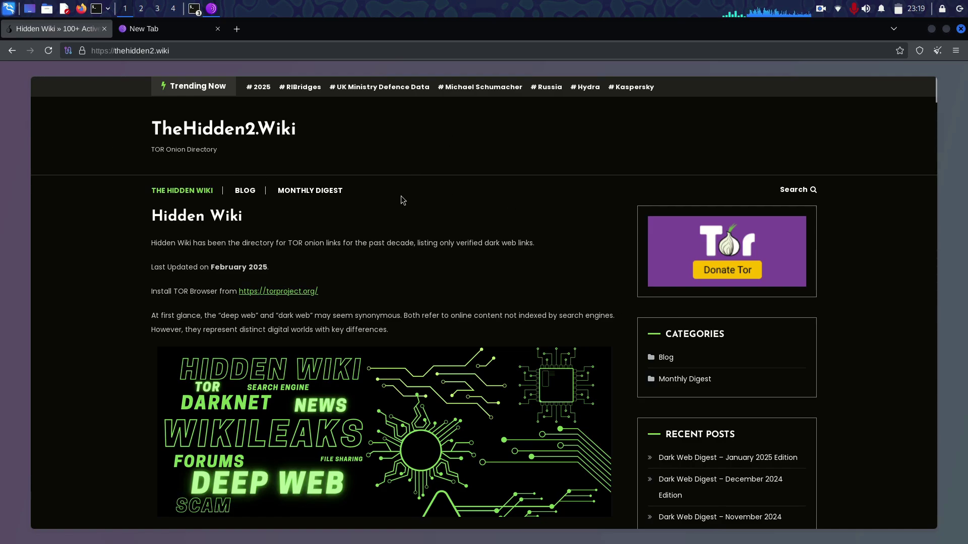
{"action": "left_click", "coordinate": [821, 9]}
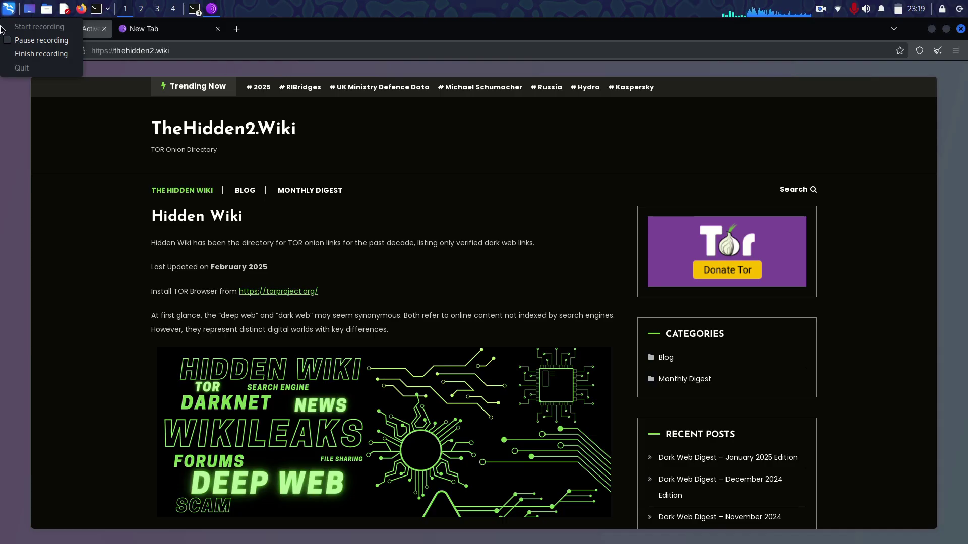